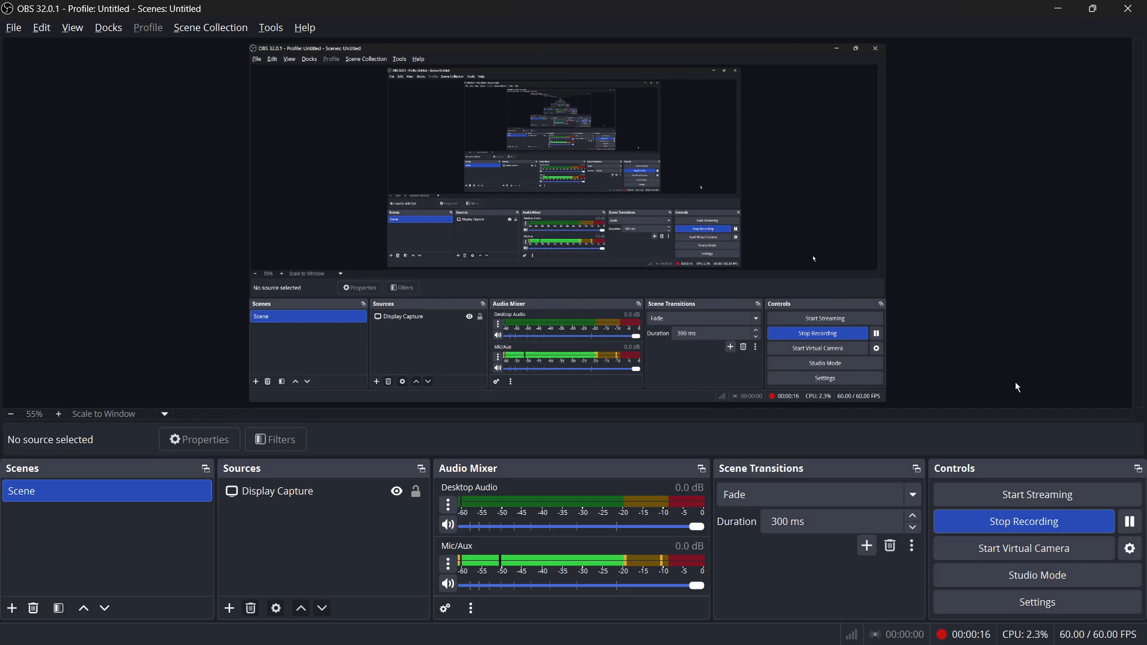
Switch to the n8n workflow in Chrome and execute it to bring up the Contact us test form.
key(alt+Tab)
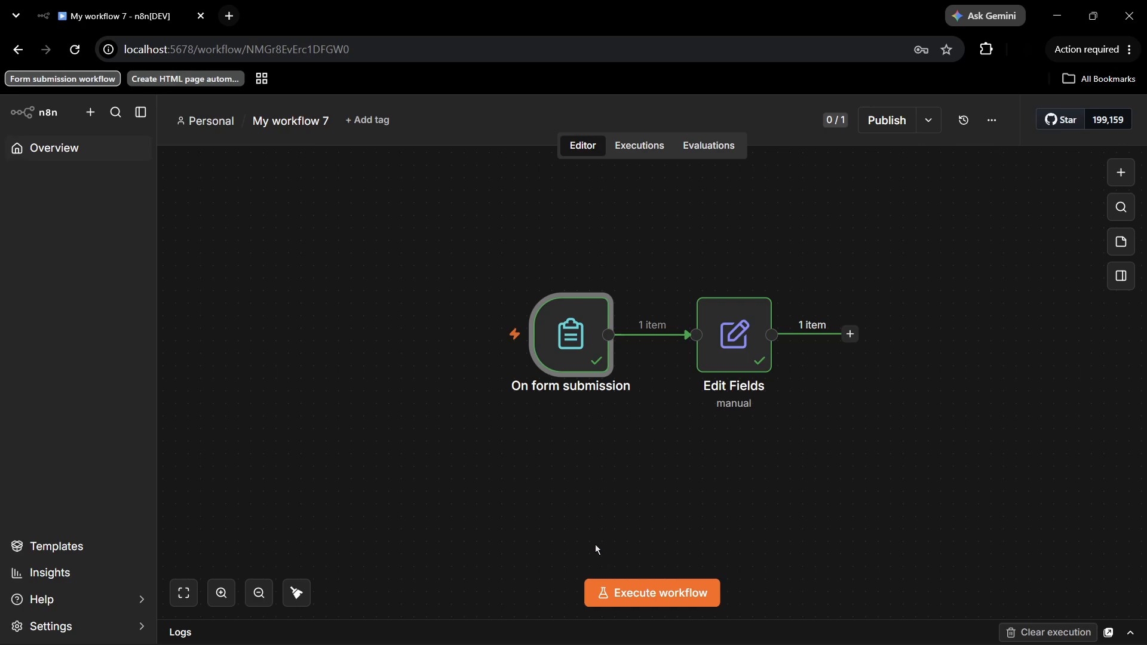
click(654, 603)
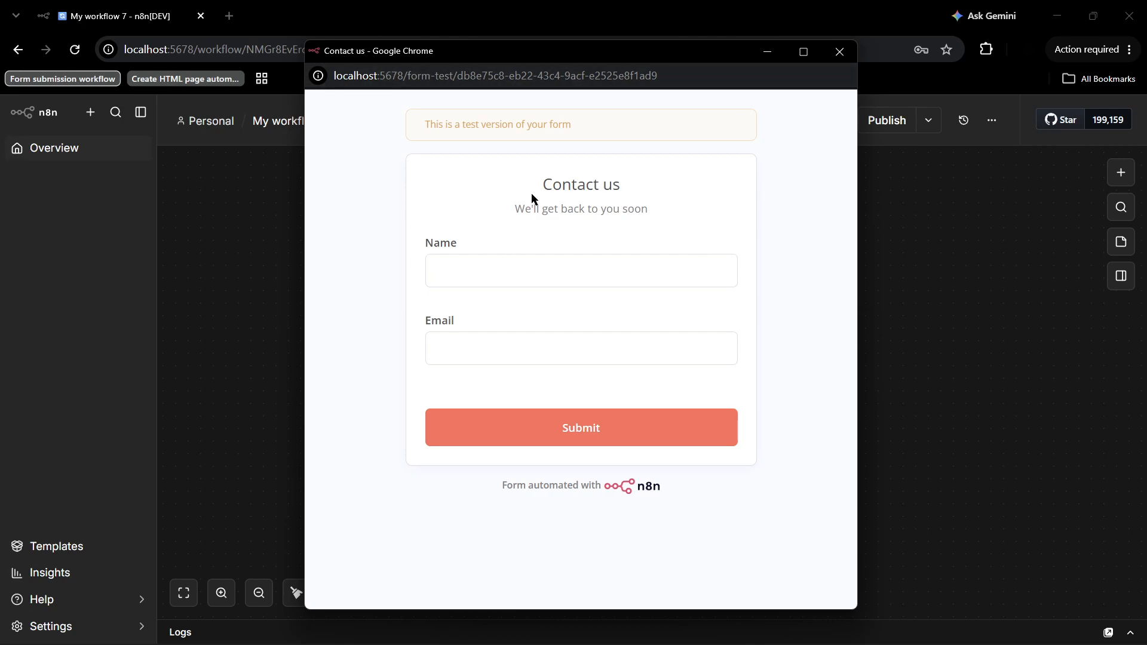
drag(542, 185, 654, 217)
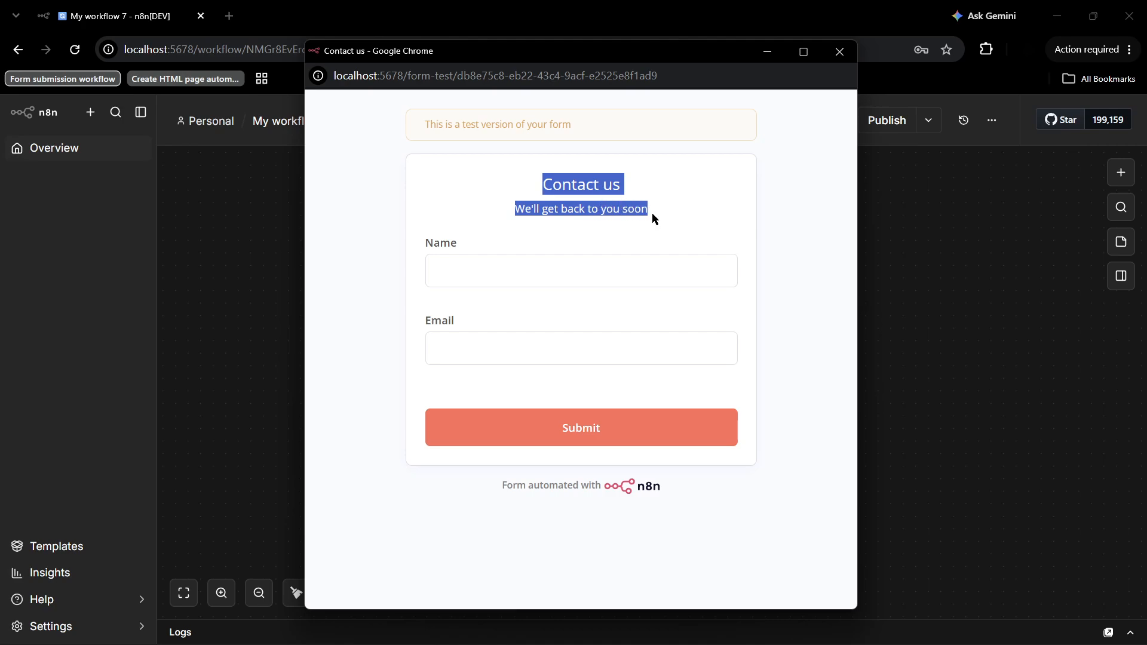
Submit the test form with "test name" as the name and a test email address, and close the form window.
click(478, 271)
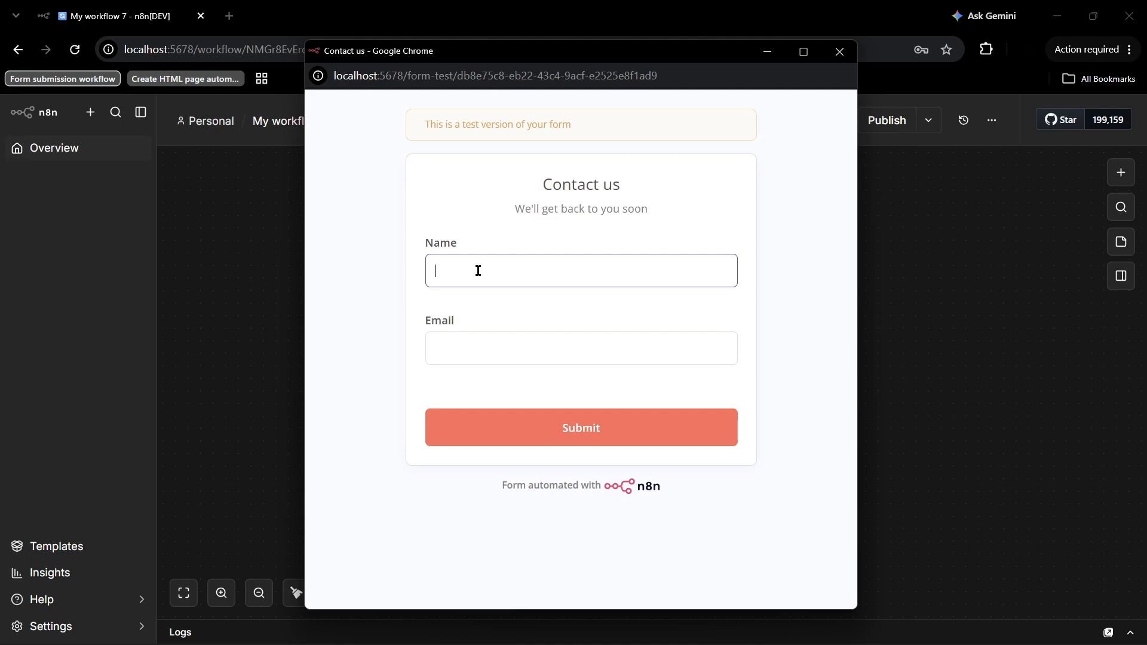
text(test name)
click(471, 346)
text(test)
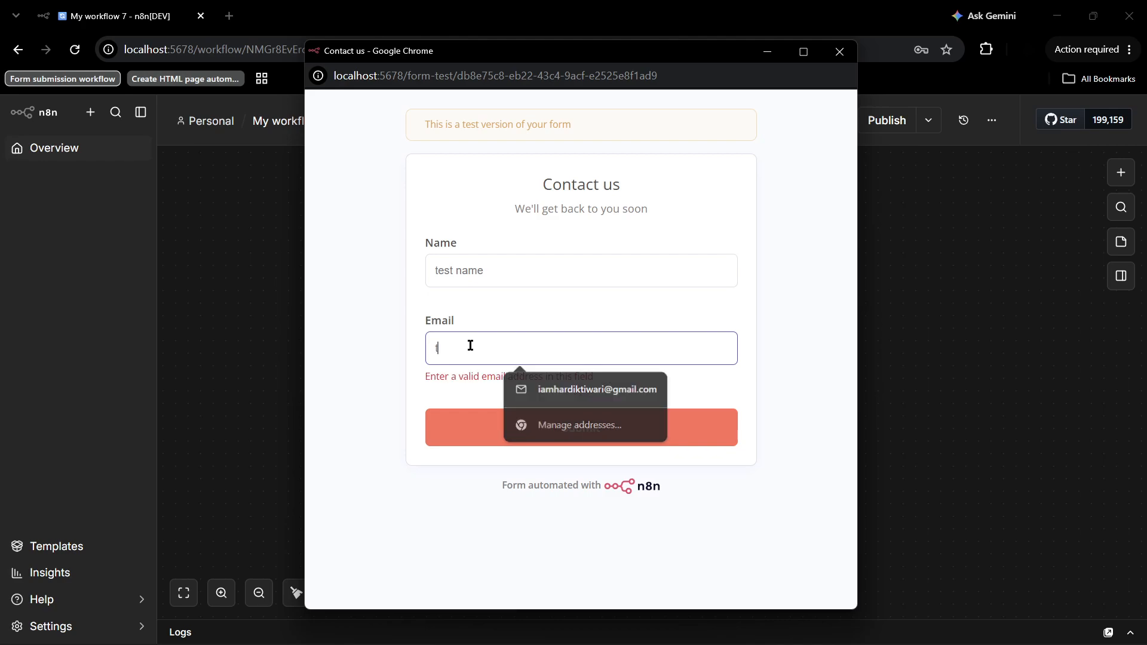
text(email)
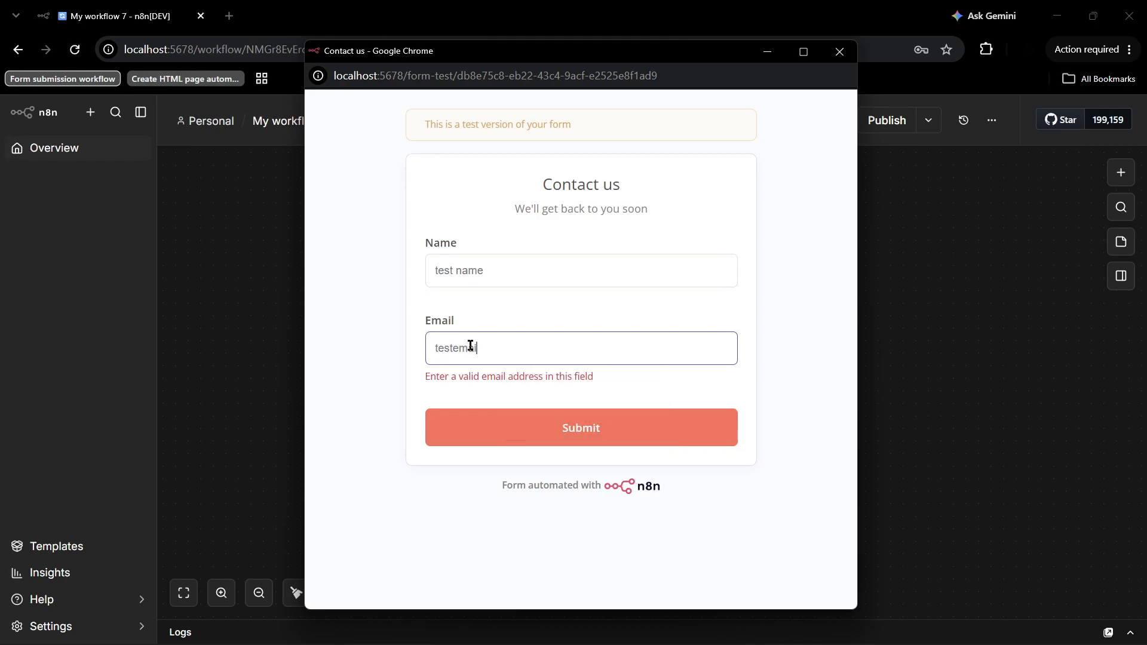
text(@gmail.com)
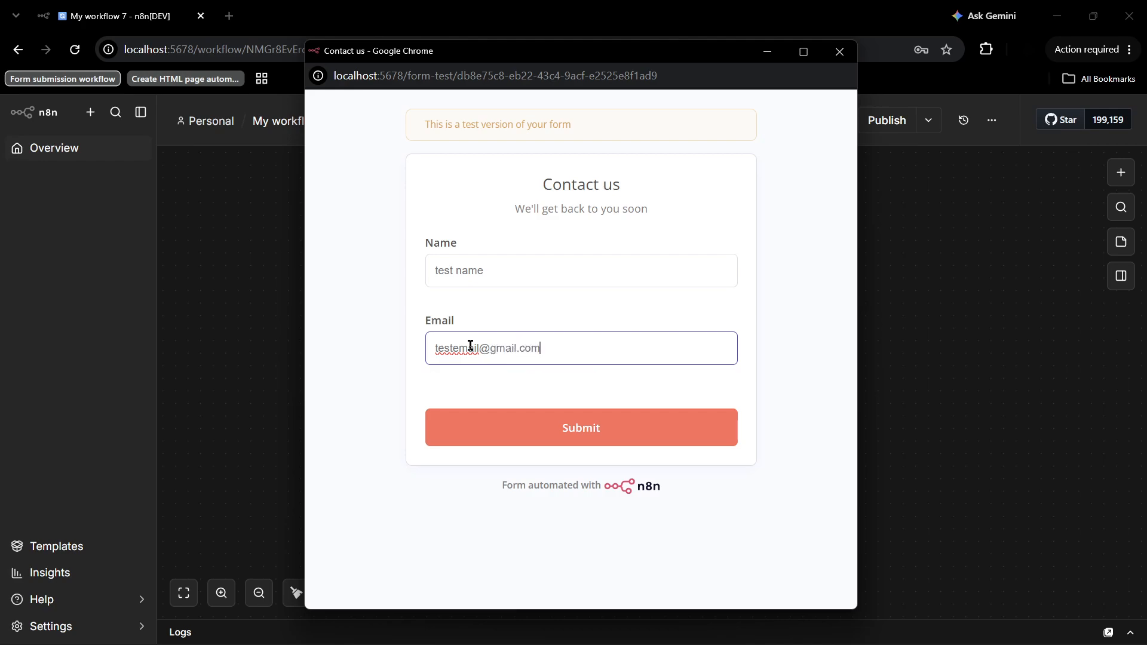
click(560, 439)
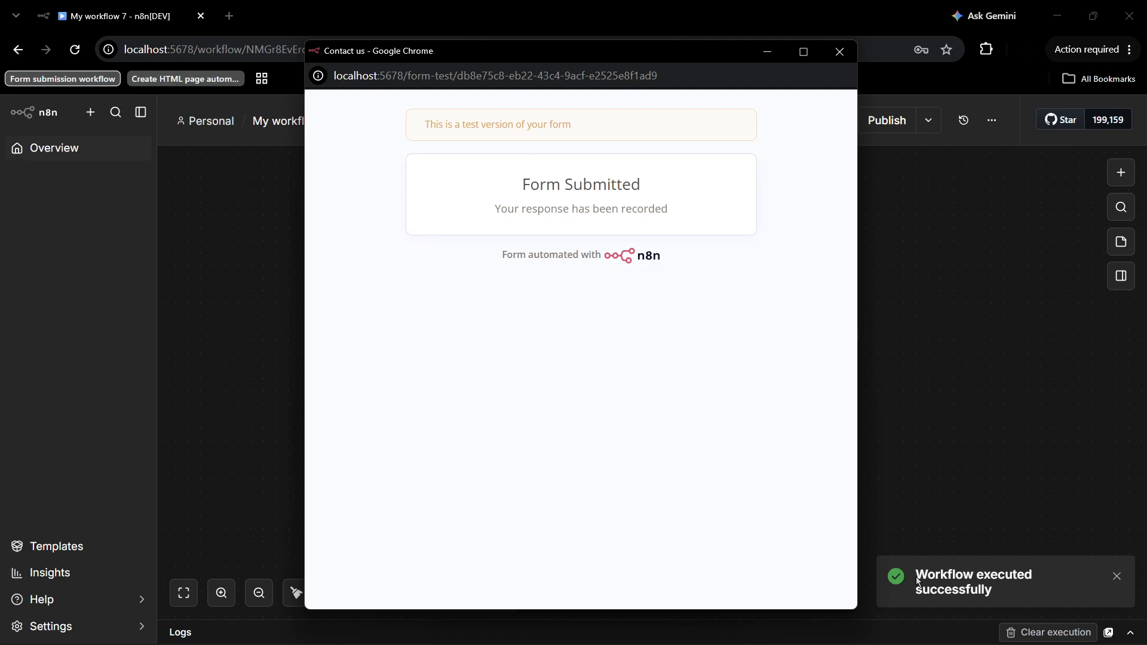
click(840, 51)
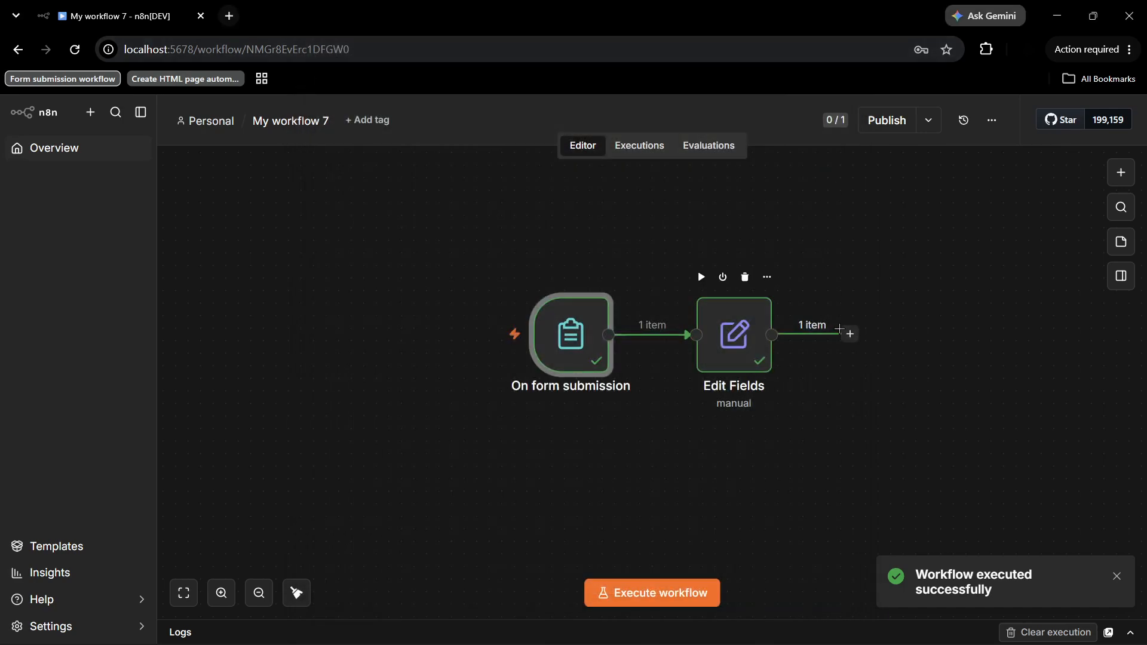
Open the On form submission node and compare its production and test form URLs.
mouse_move(584, 370)
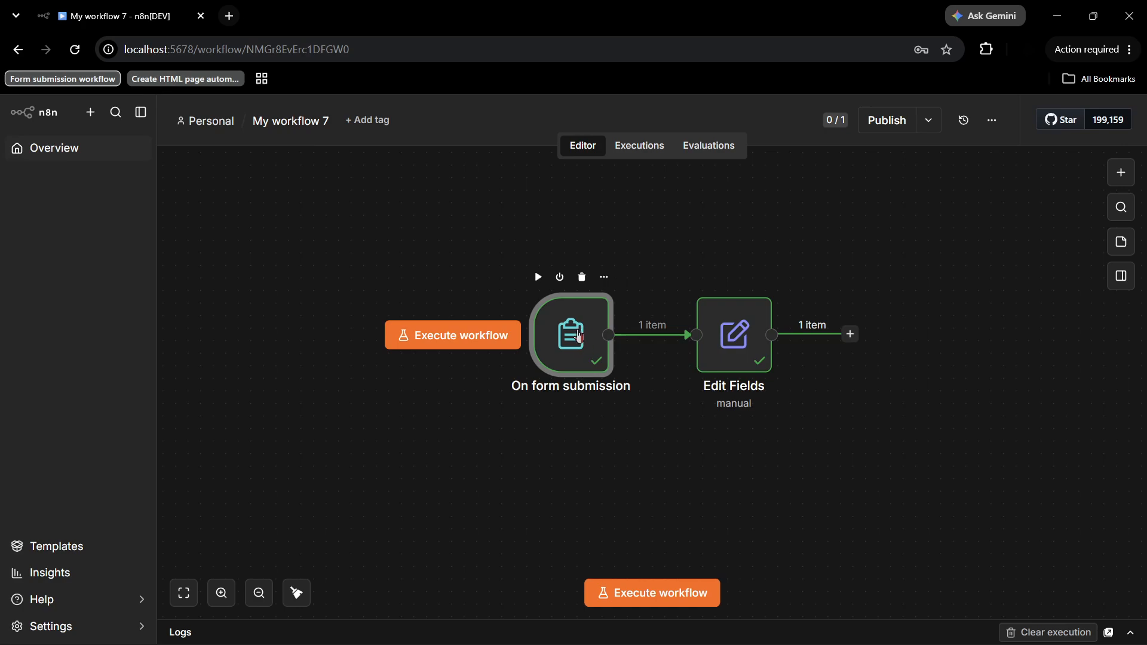
double_click(578, 341)
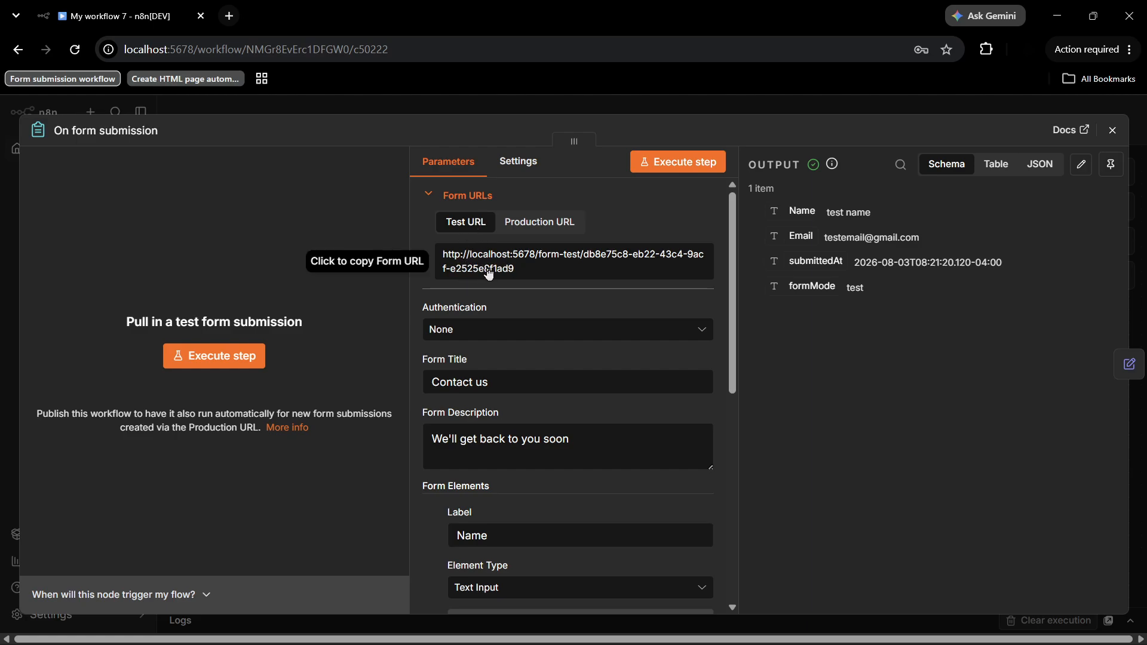
click(532, 224)
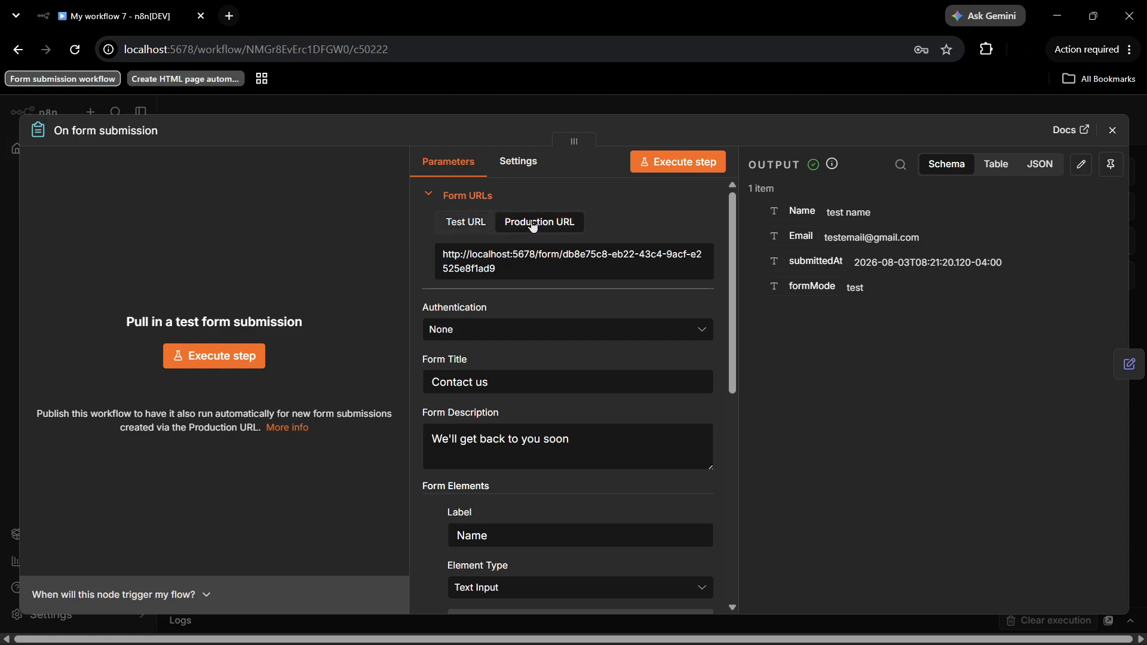
click(469, 223)
Examine the form's authentication options, trying Basic Auth and returning the setting to None.
scroll(586, 263, down, 1)
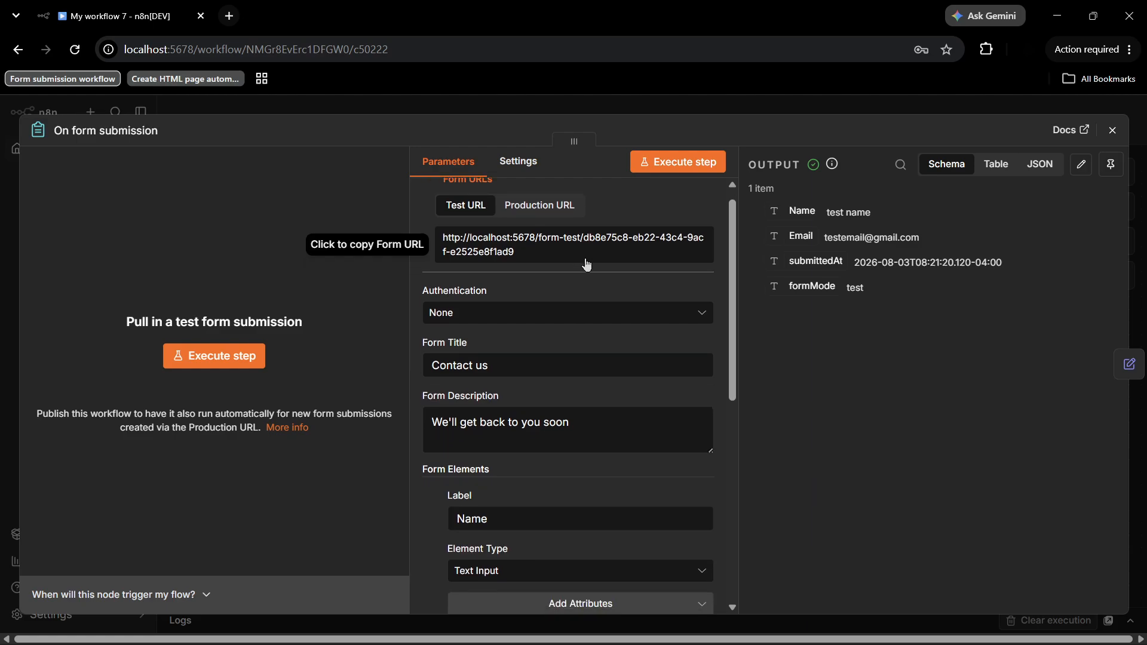
scroll(573, 302, down, 1)
click(552, 293)
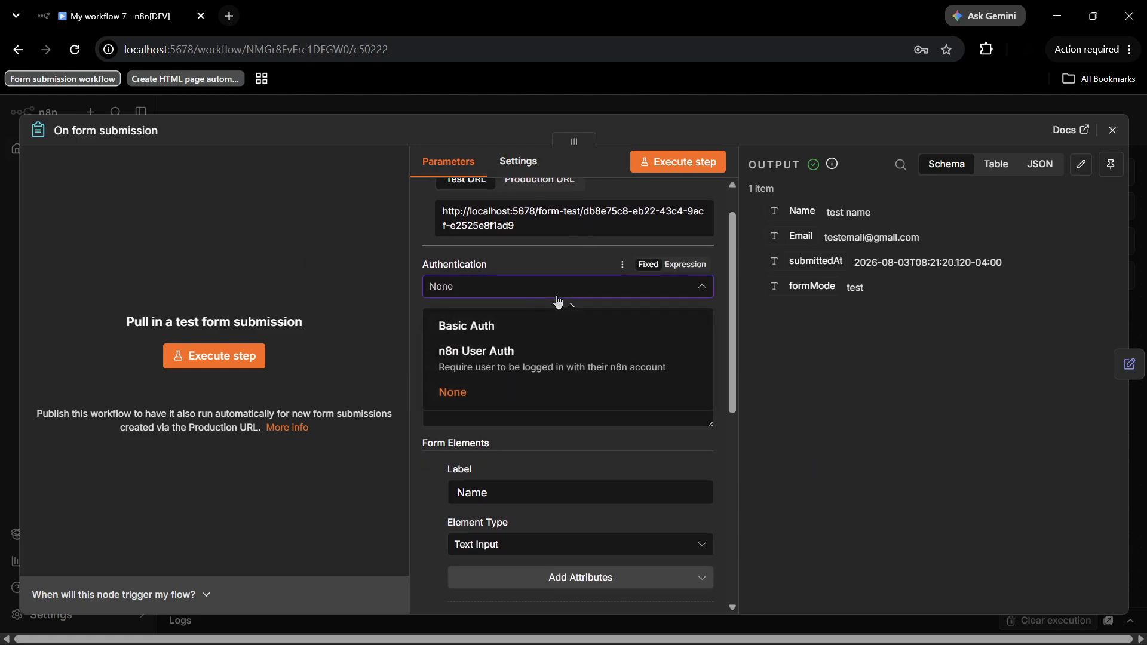
click(523, 287)
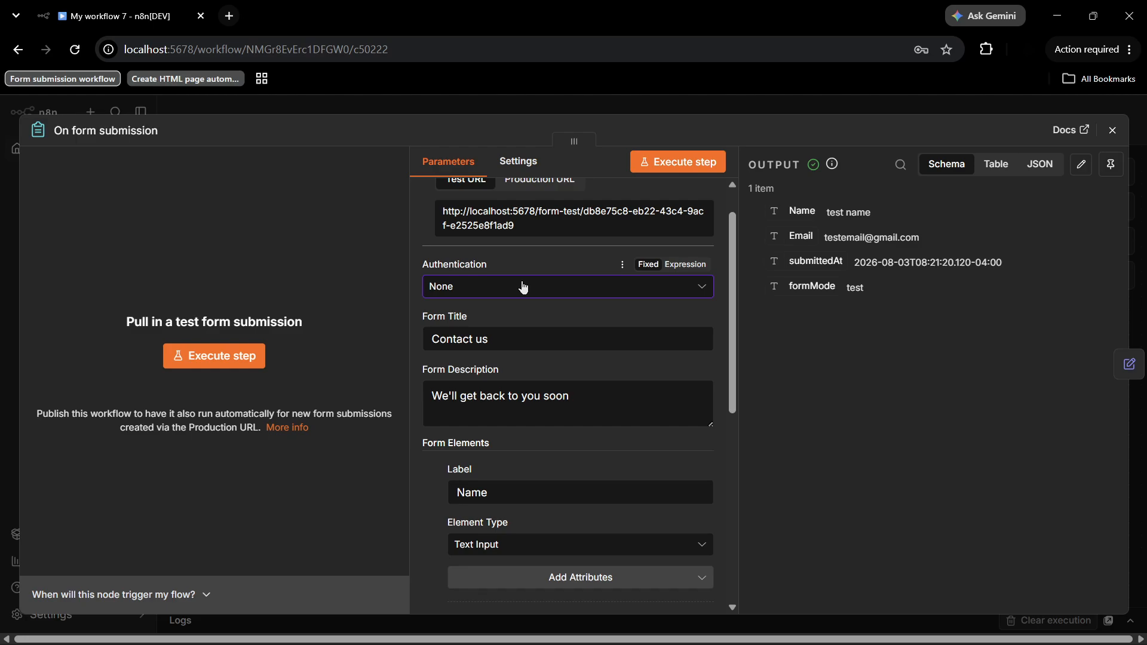
click(504, 285)
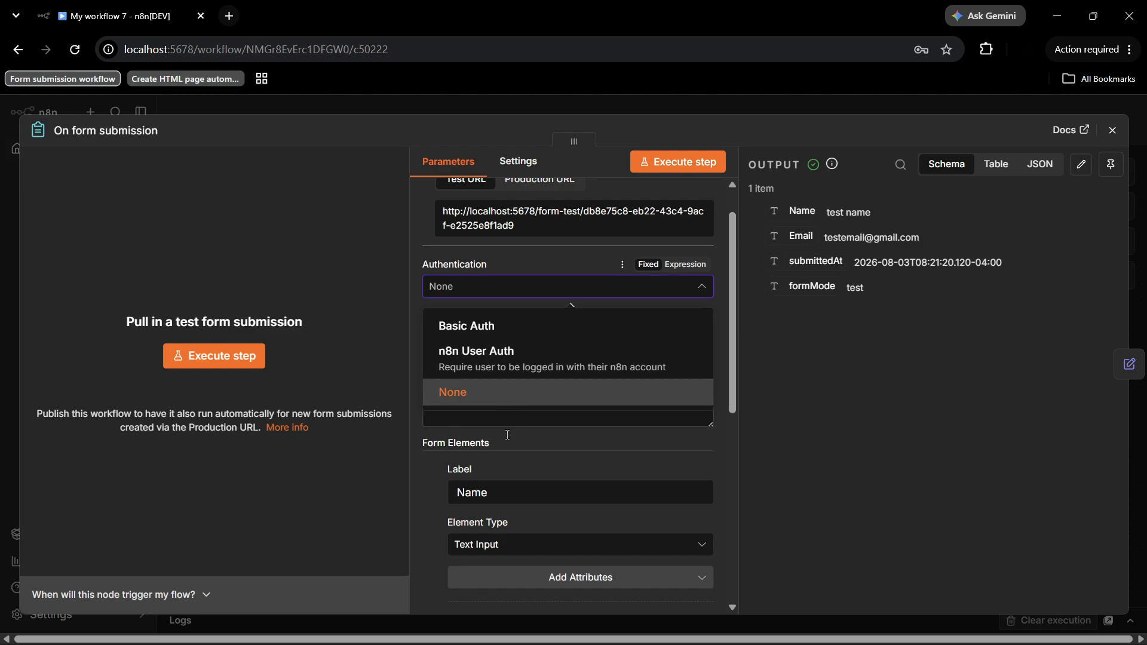
click(467, 328)
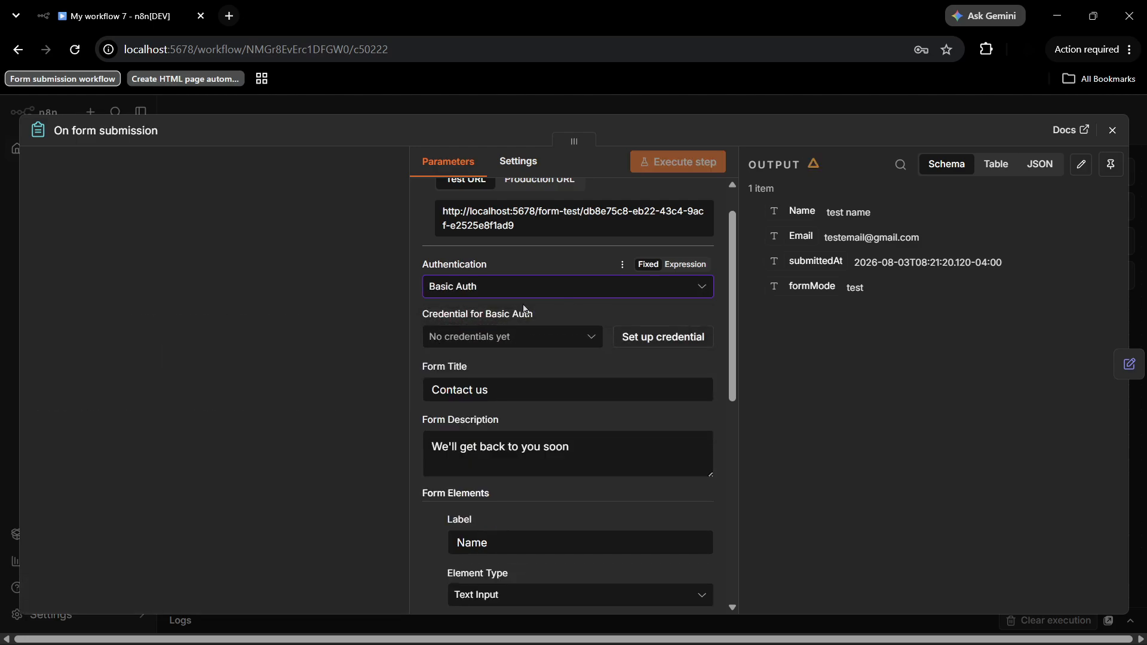
click(554, 289)
click(490, 389)
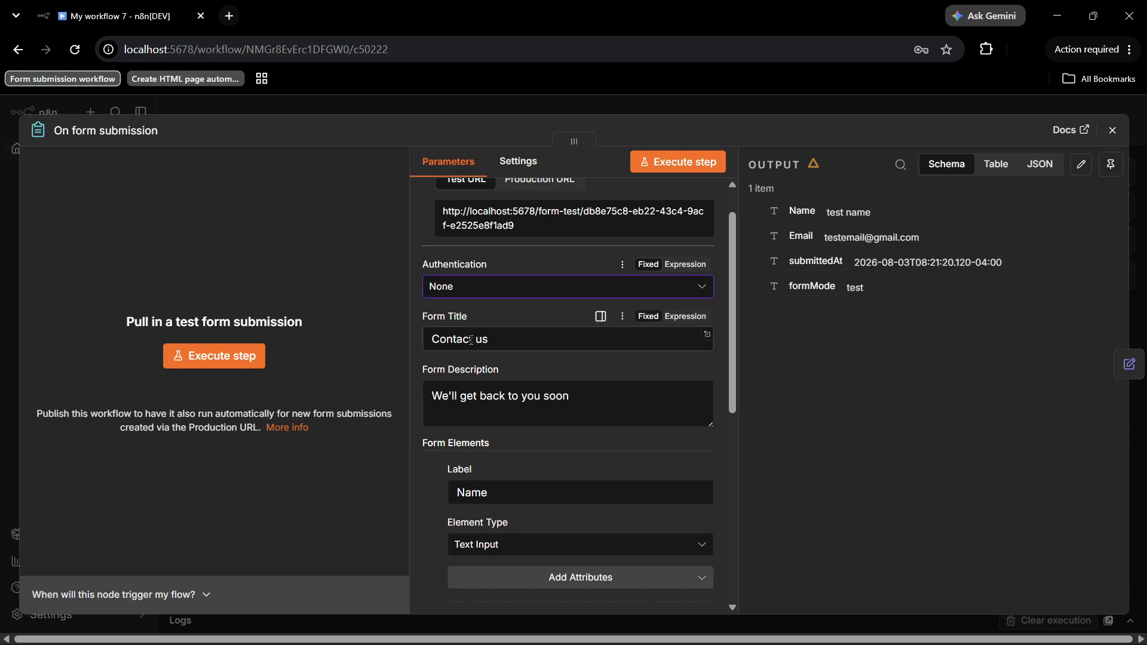
Review the form title, description and the element types available for the Name field.
scroll(466, 401, down, 1)
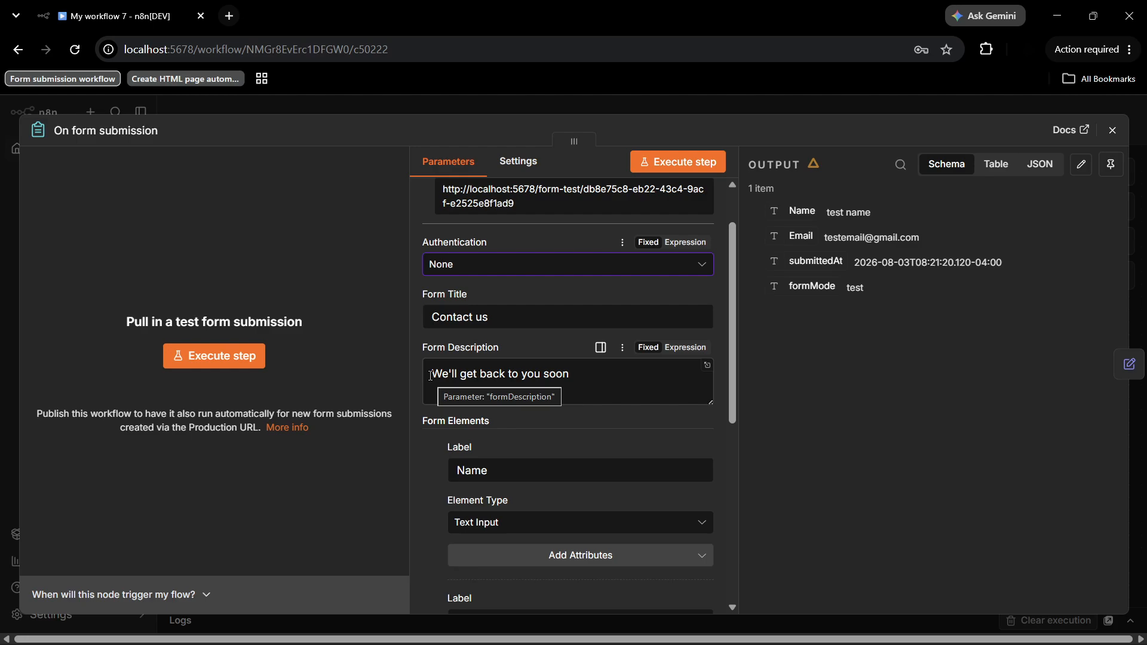
scroll(439, 373, down, 3)
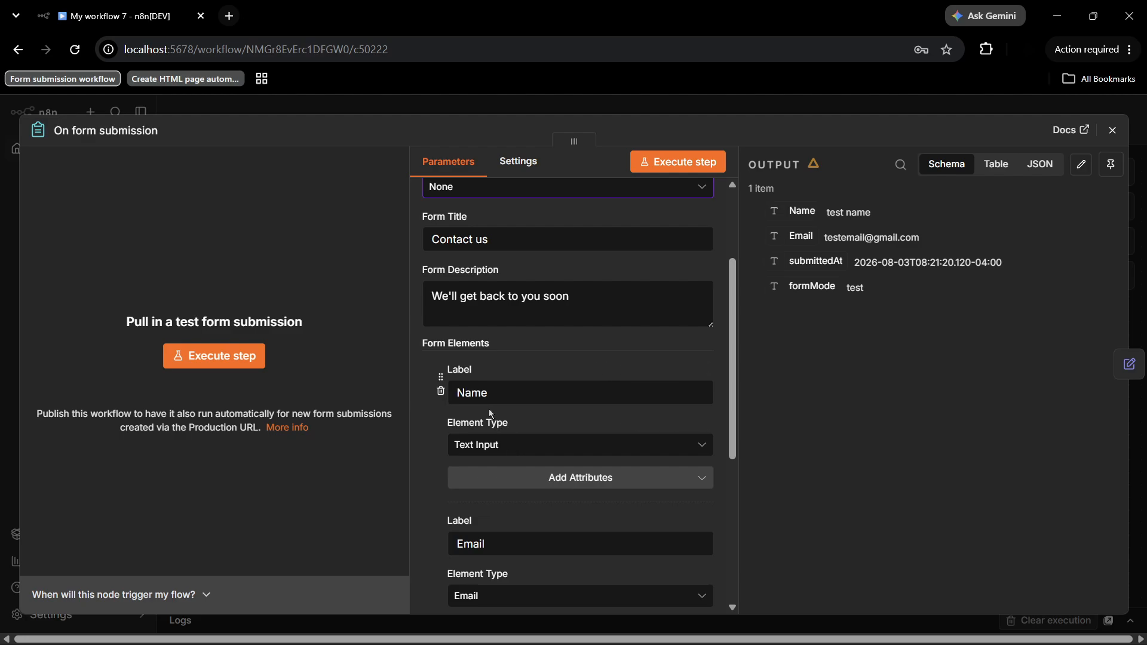
scroll(505, 409, down, 1)
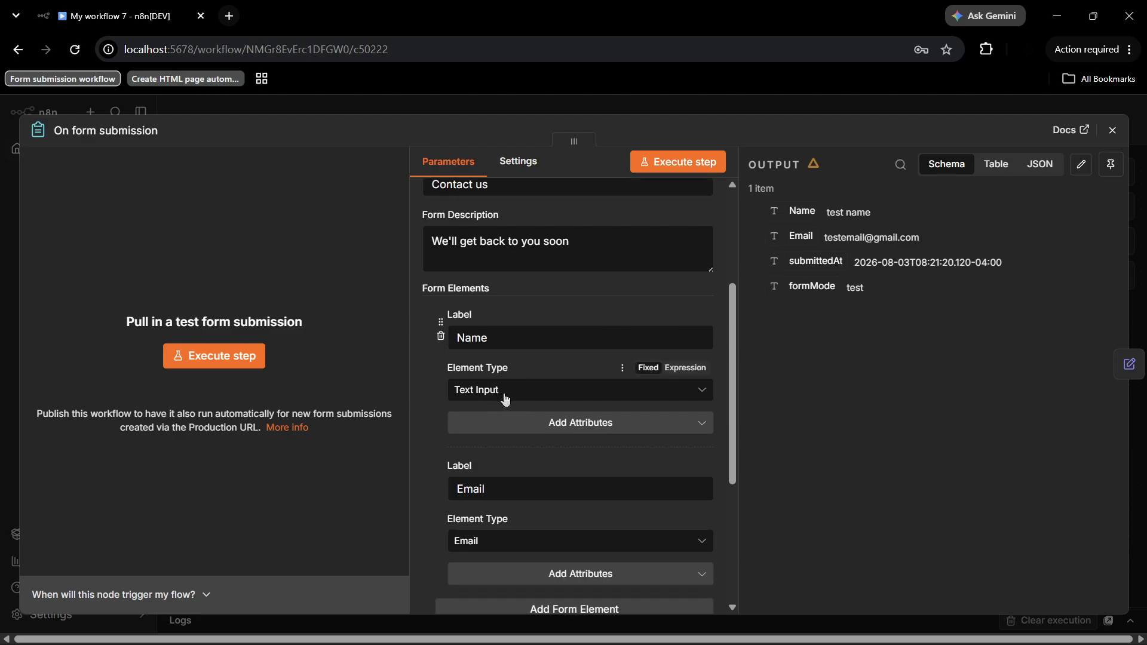
click(505, 399)
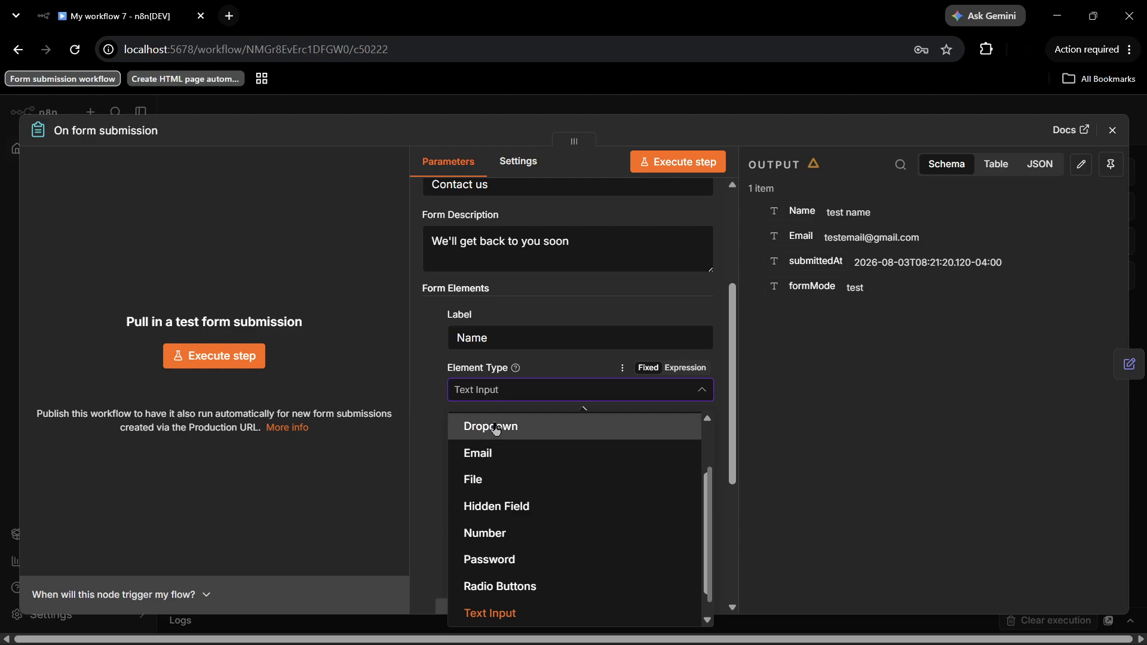
click(494, 377)
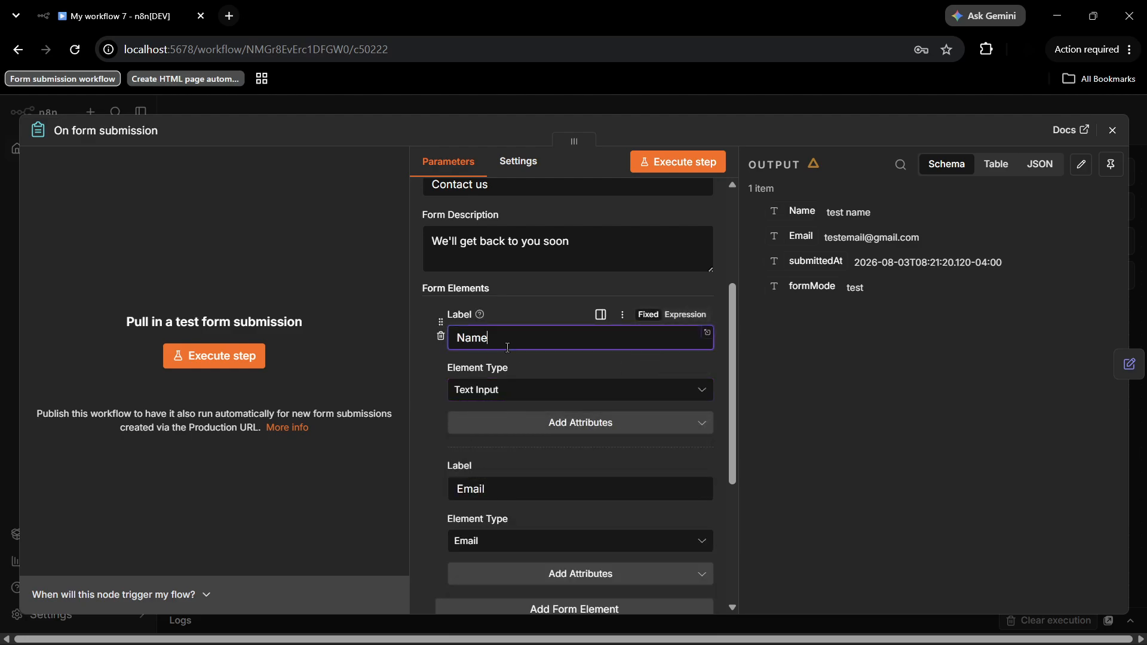
click(499, 399)
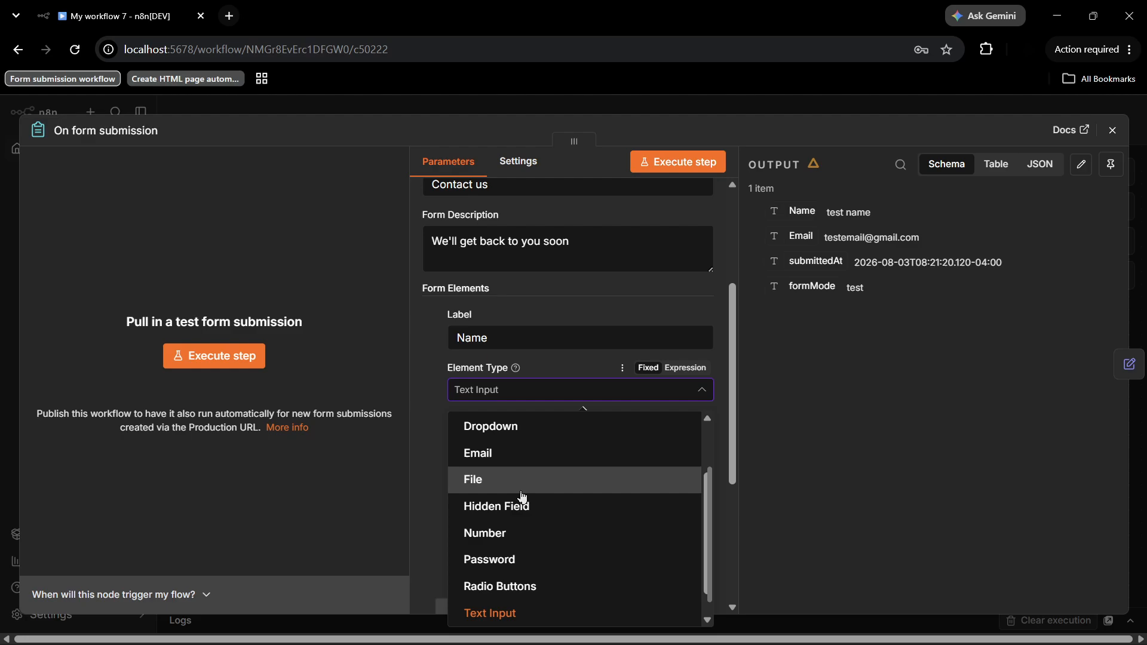
scroll(518, 539, down, 1)
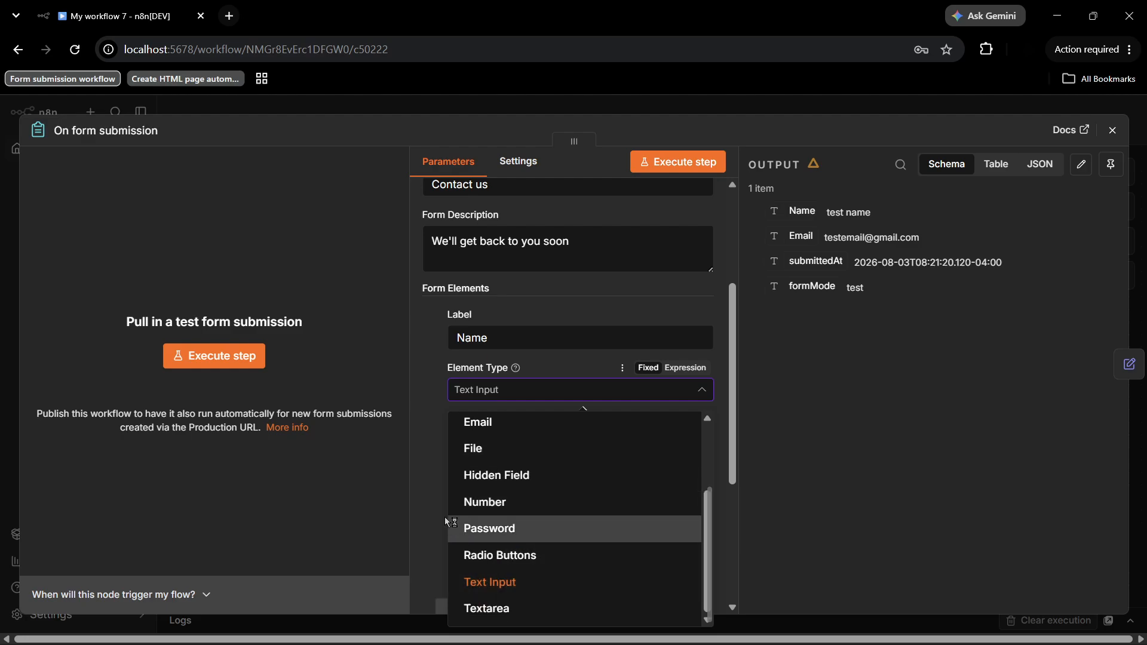
click(421, 504)
Examine the attributes that can be added to the Email form element.
scroll(422, 504, down, 2)
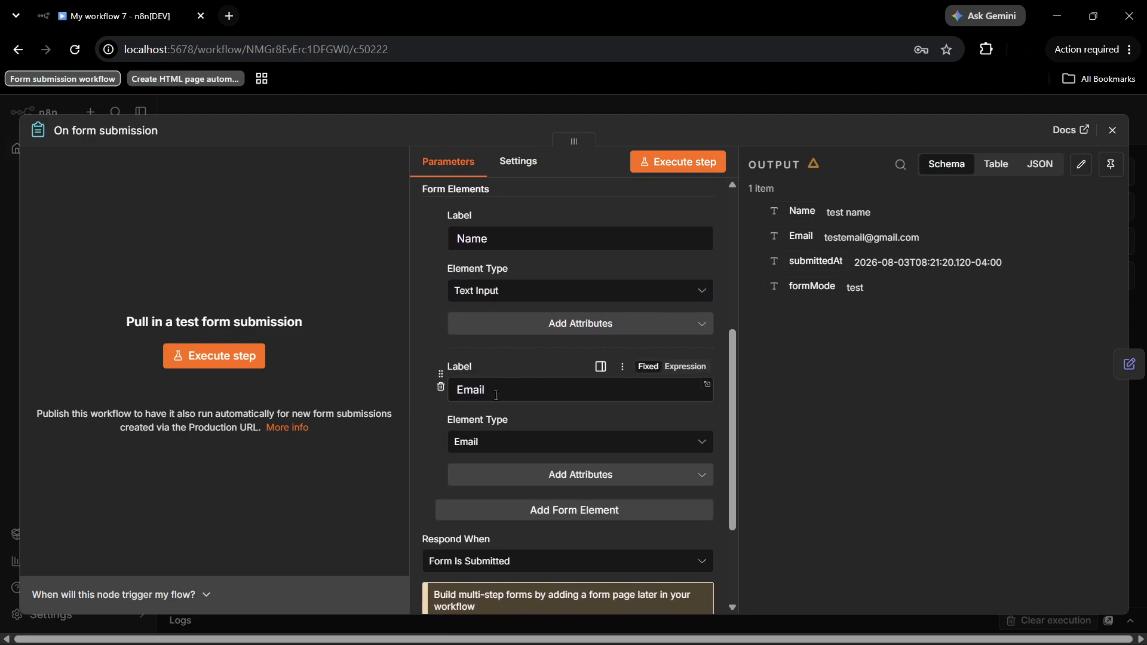
scroll(499, 436, down, 1)
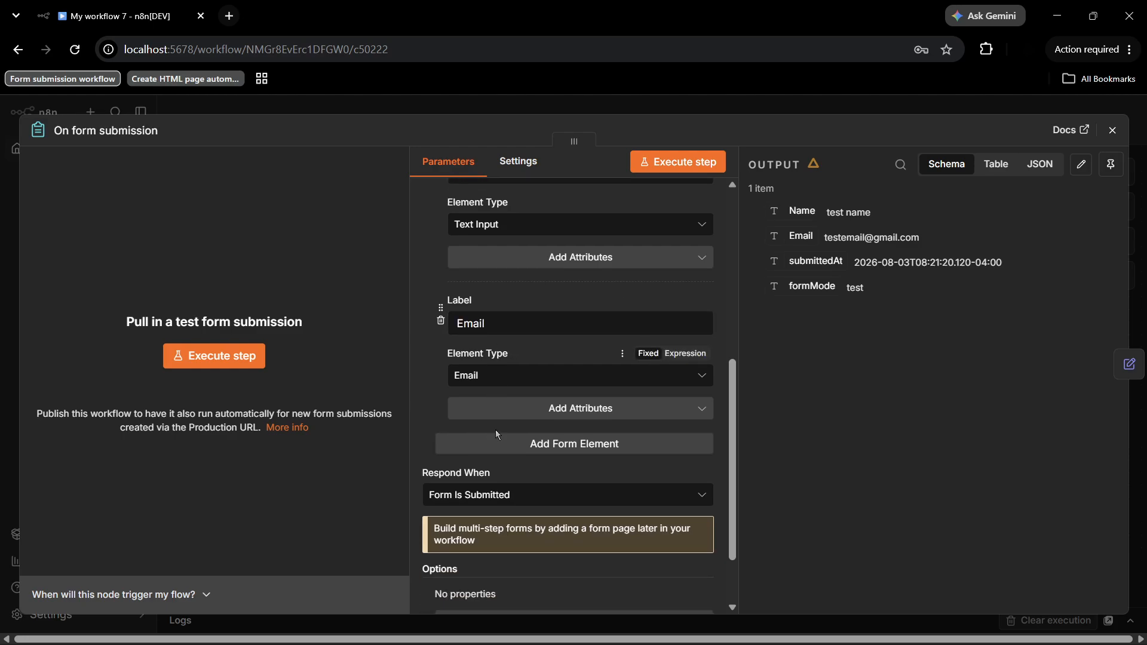
click(543, 408)
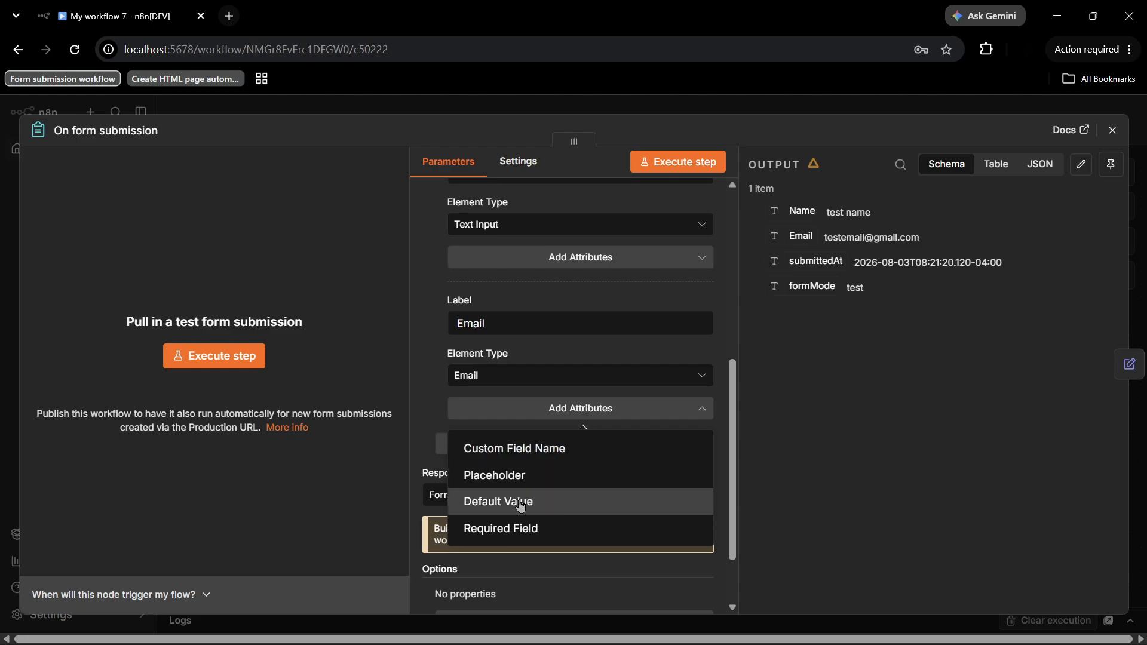
click(781, 461)
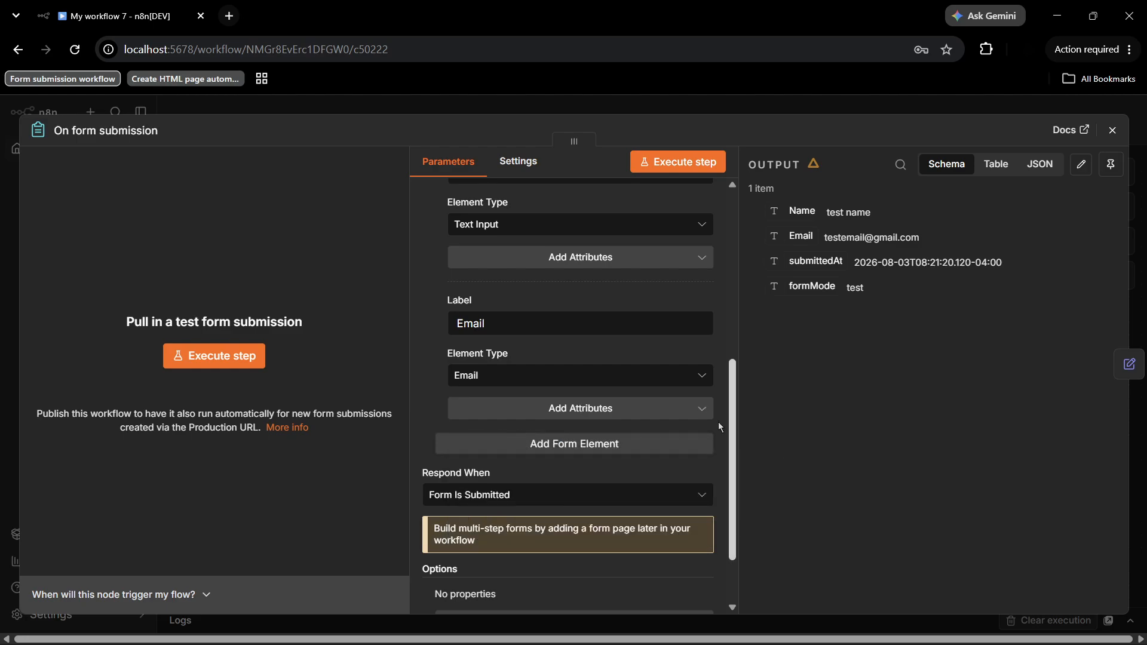
Add a third form element labelled Gender and set its element type to Radio Buttons.
scroll(637, 406, down, 3)
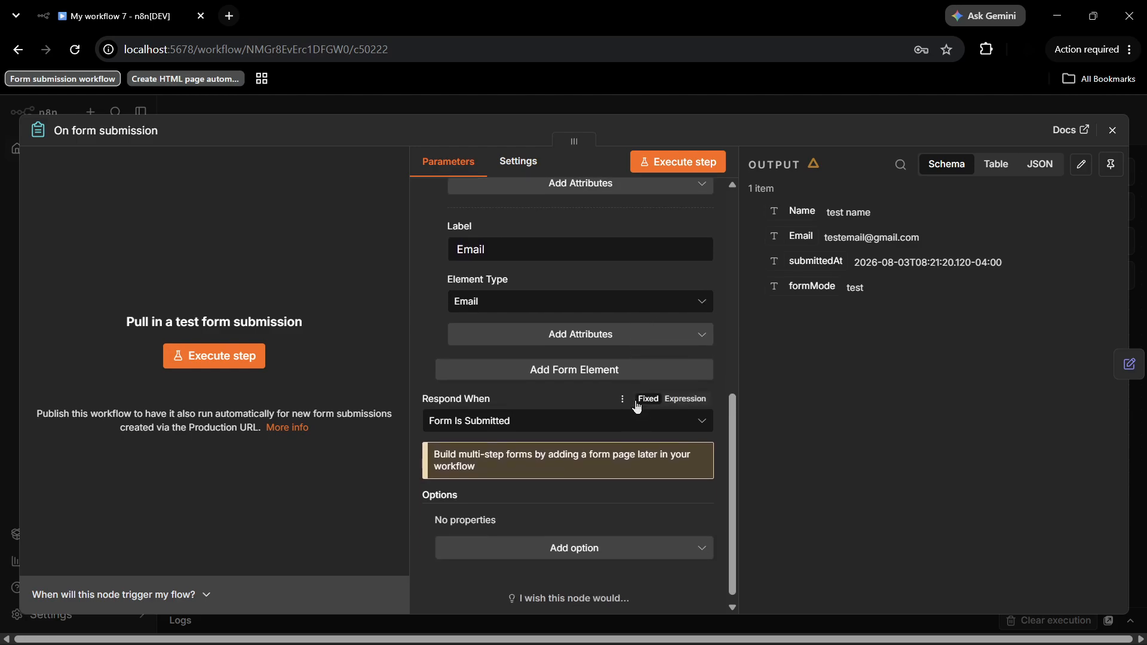
click(561, 372)
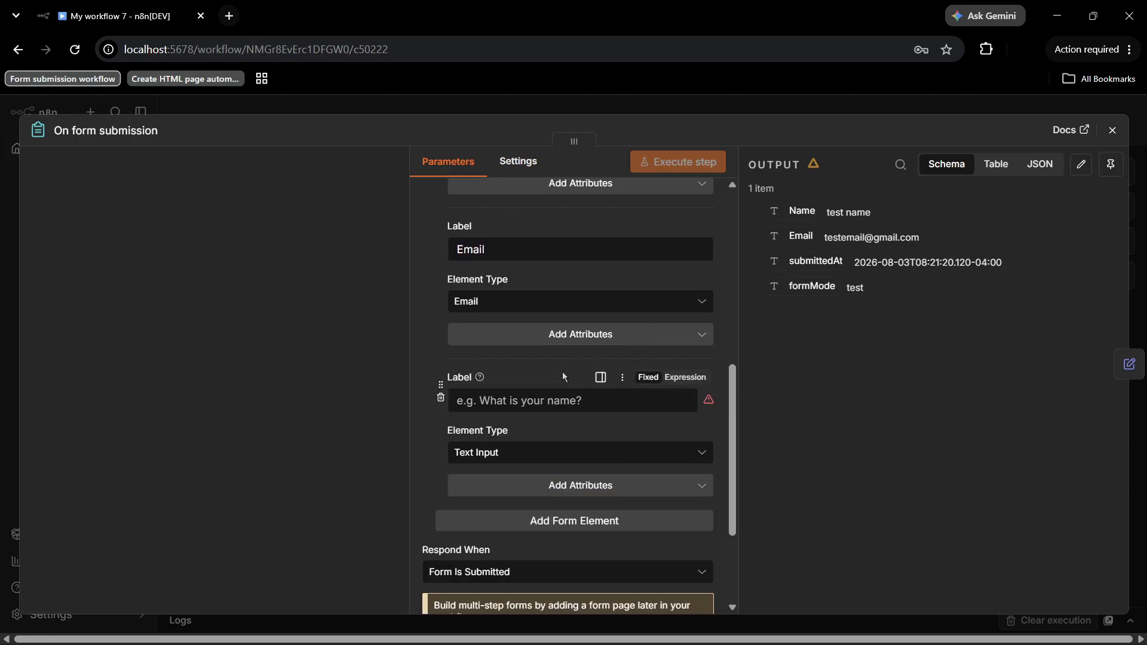
click(511, 403)
text(Gen)
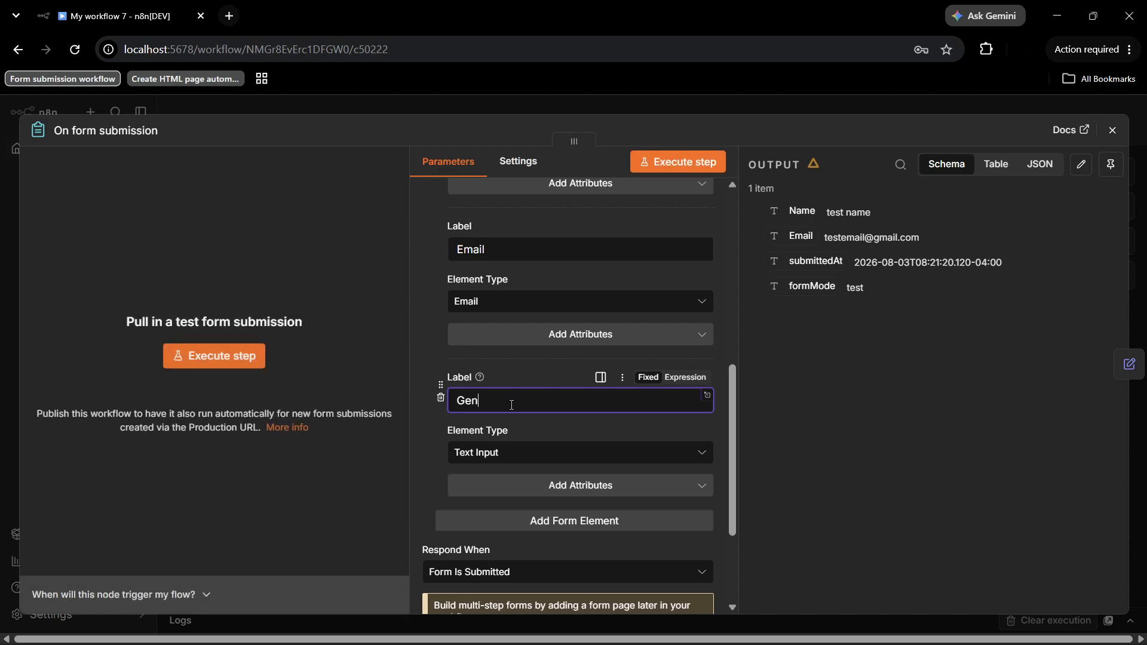
text(der)
click(535, 462)
scroll(502, 388, down, 2)
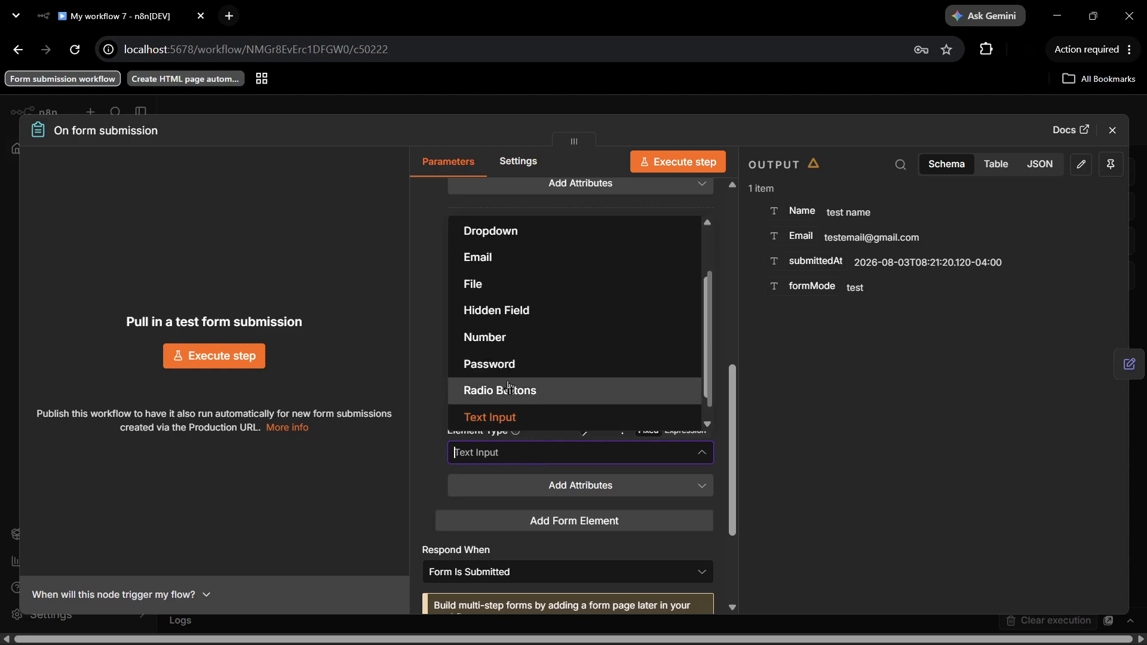
click(501, 388)
Label the first Gender radio button Male and add a second radio button labelled Female.
scroll(562, 482, down, 1)
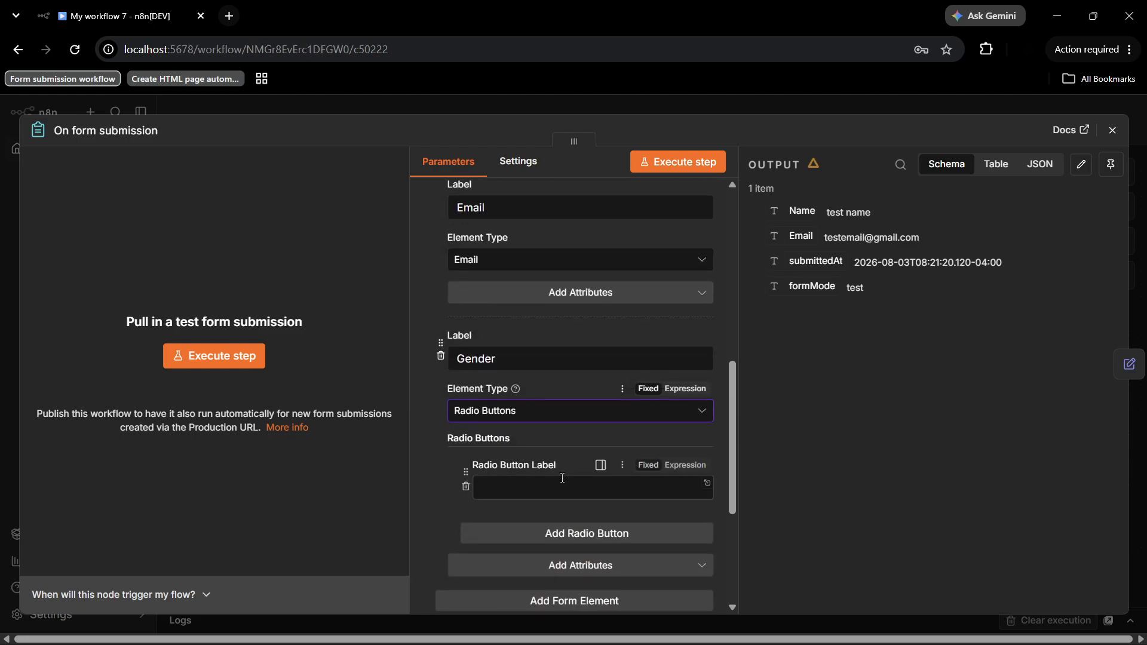
click(530, 478)
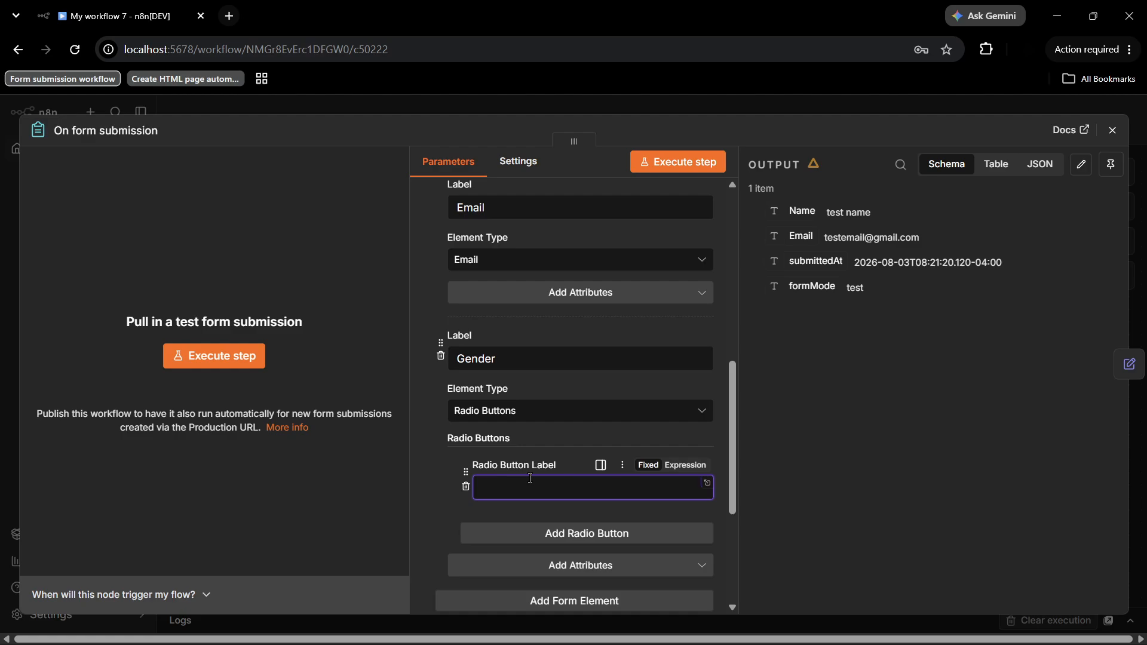
text(Male)
click(529, 534)
click(490, 558)
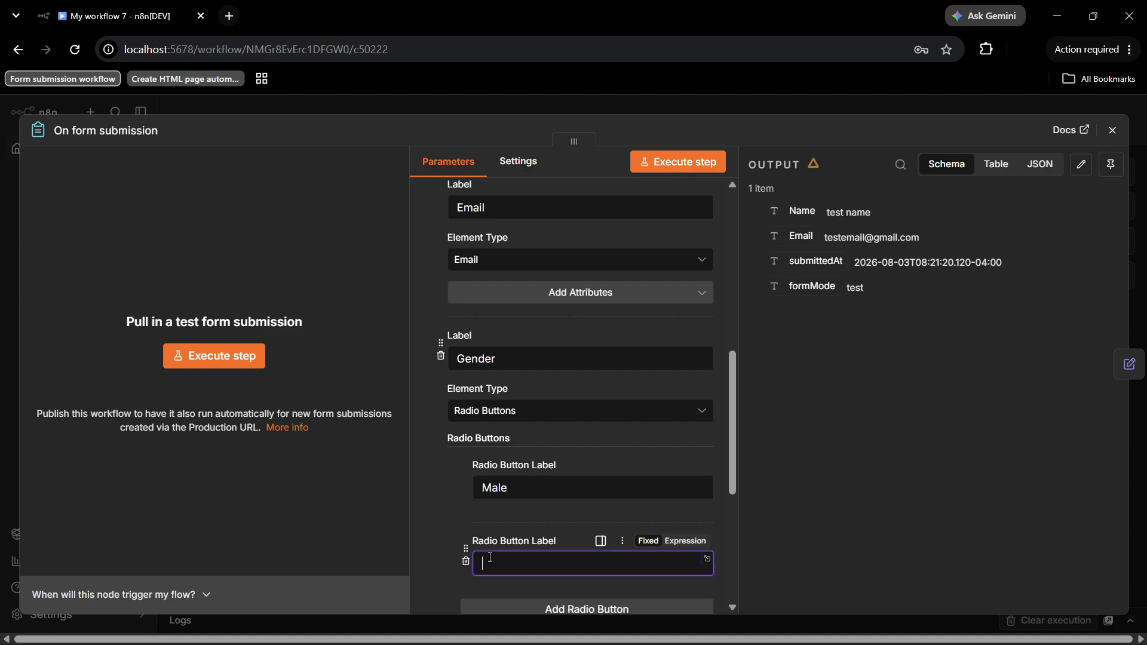
text(C+++)
key(BackSpace)
key(BackSpace)
key(BackSpace)
key(BackSpace)
text(F)
Add a third radio button labelled Others to the Gender form element.
scroll(569, 462, down, 3)
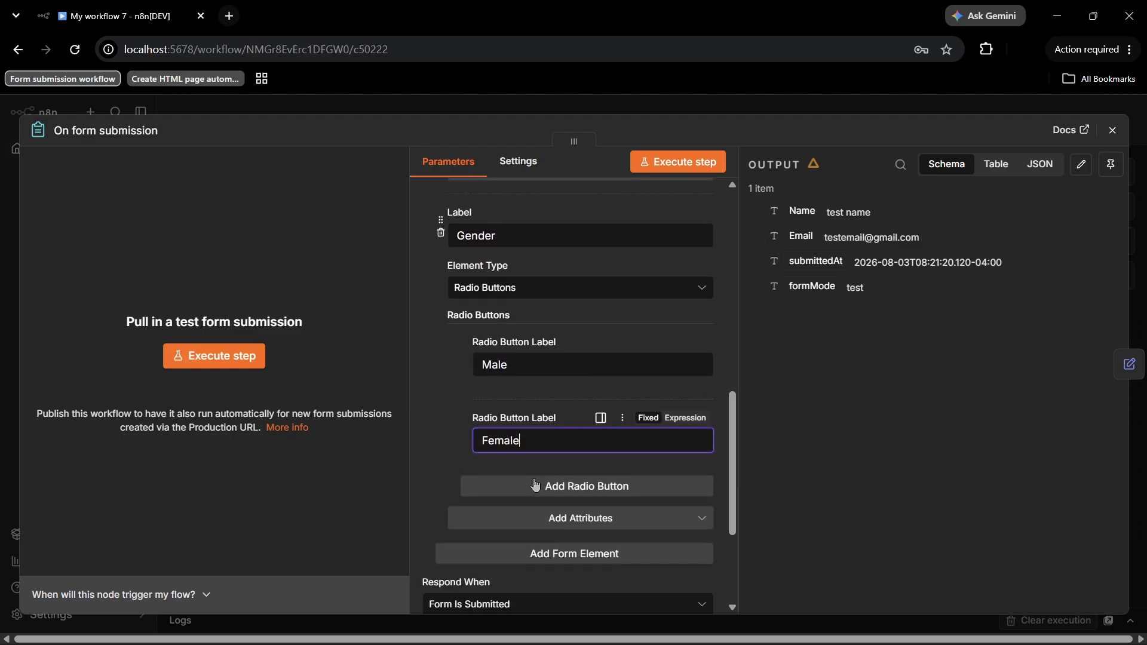
click(535, 485)
click(525, 516)
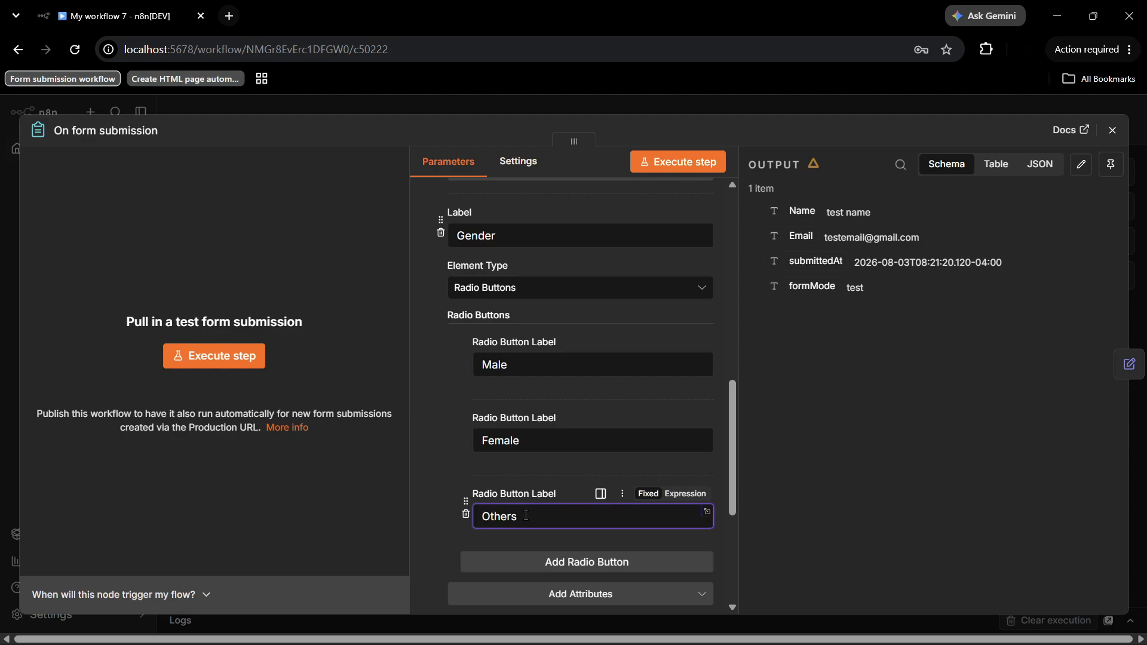
scroll(446, 442, down, 2)
scroll(445, 425, up, 2)
scroll(444, 425, down, 2)
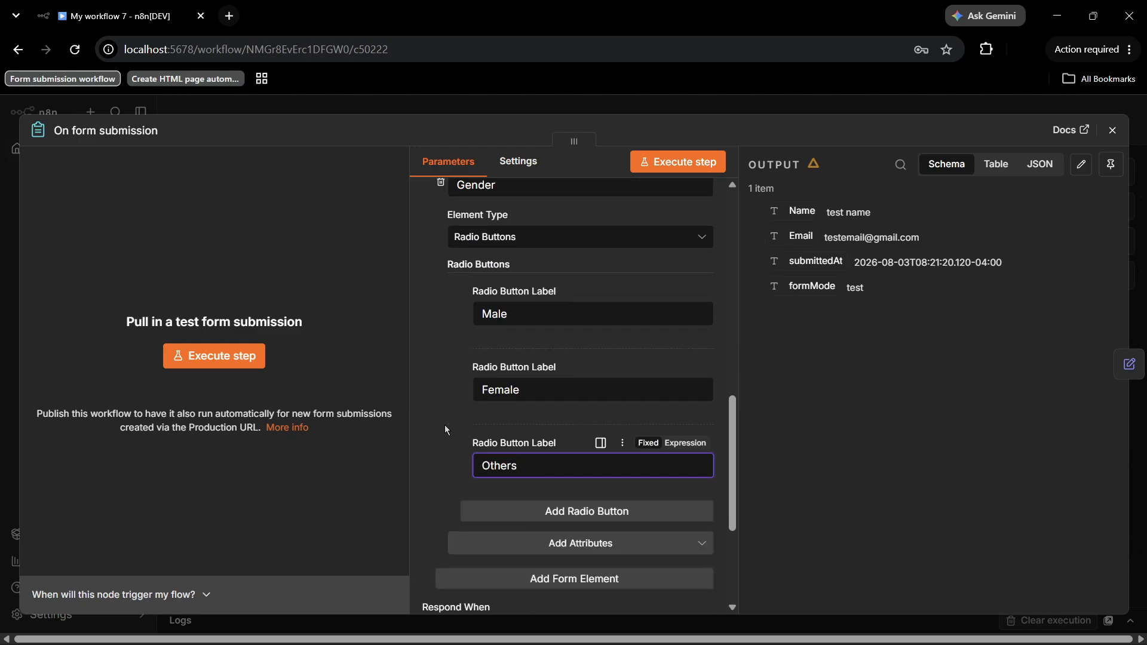
scroll(444, 425, down, 2)
click(789, 469)
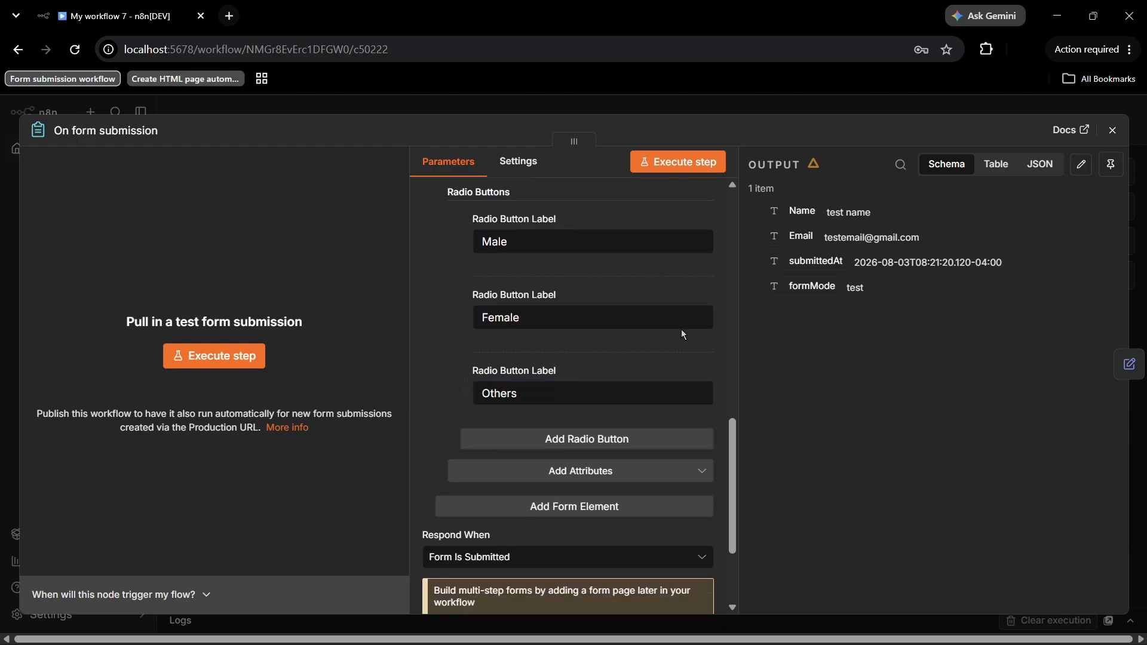
Examine the Respond When choices for the form trigger, keeping Form Is Submitted.
scroll(683, 334, up, 1)
scroll(662, 317, down, 4)
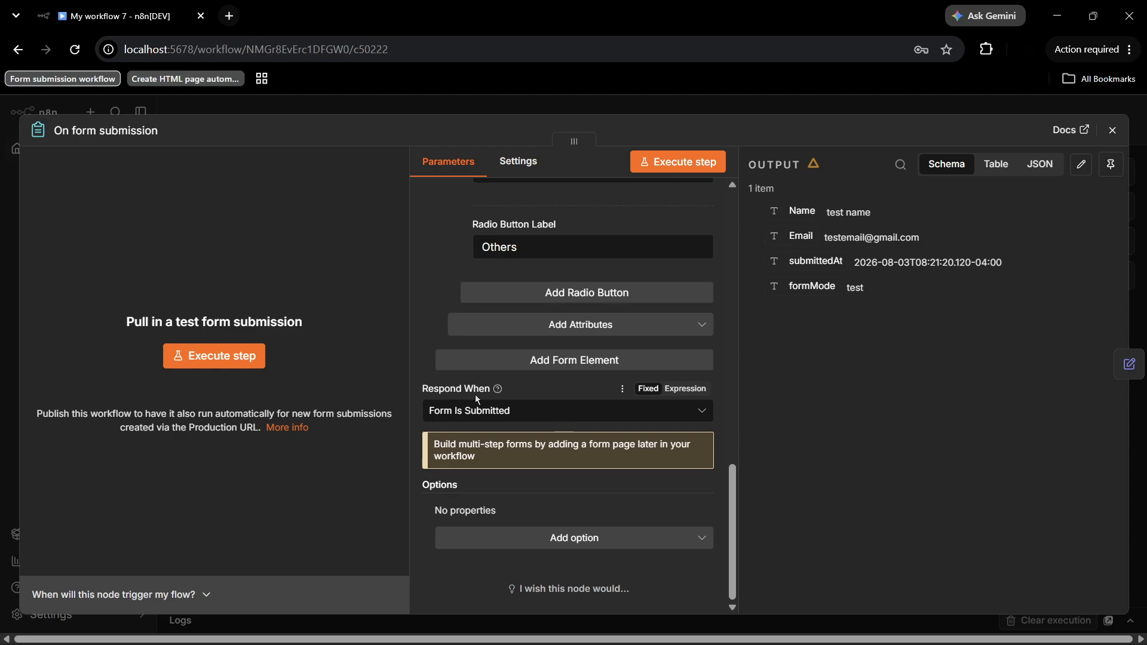
click(504, 414)
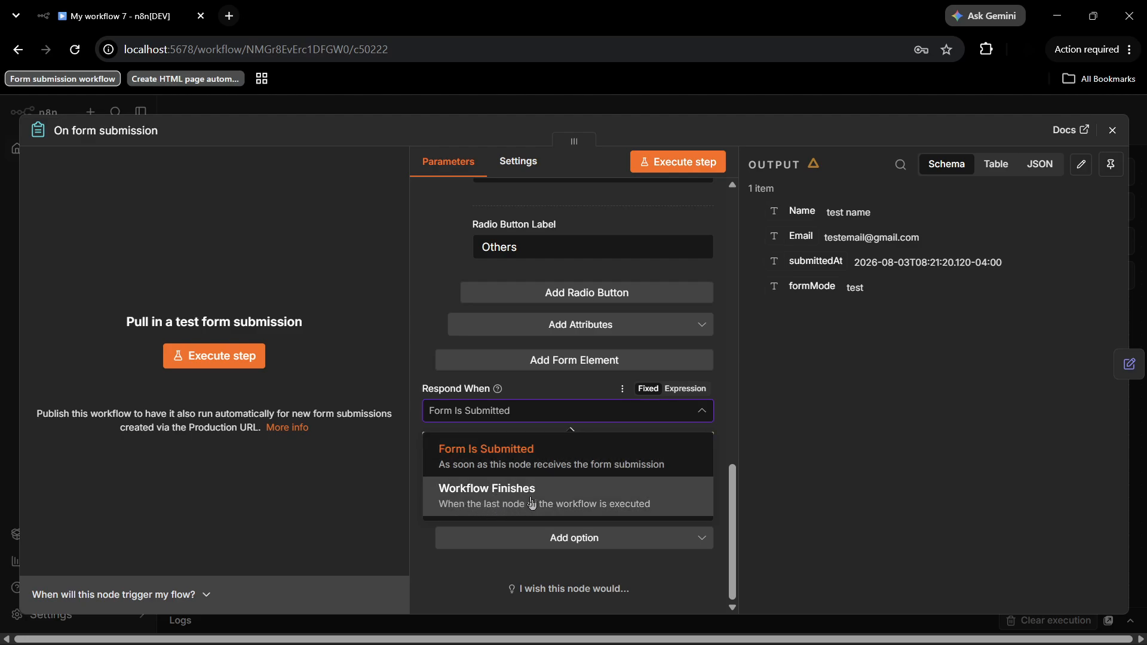
click(482, 459)
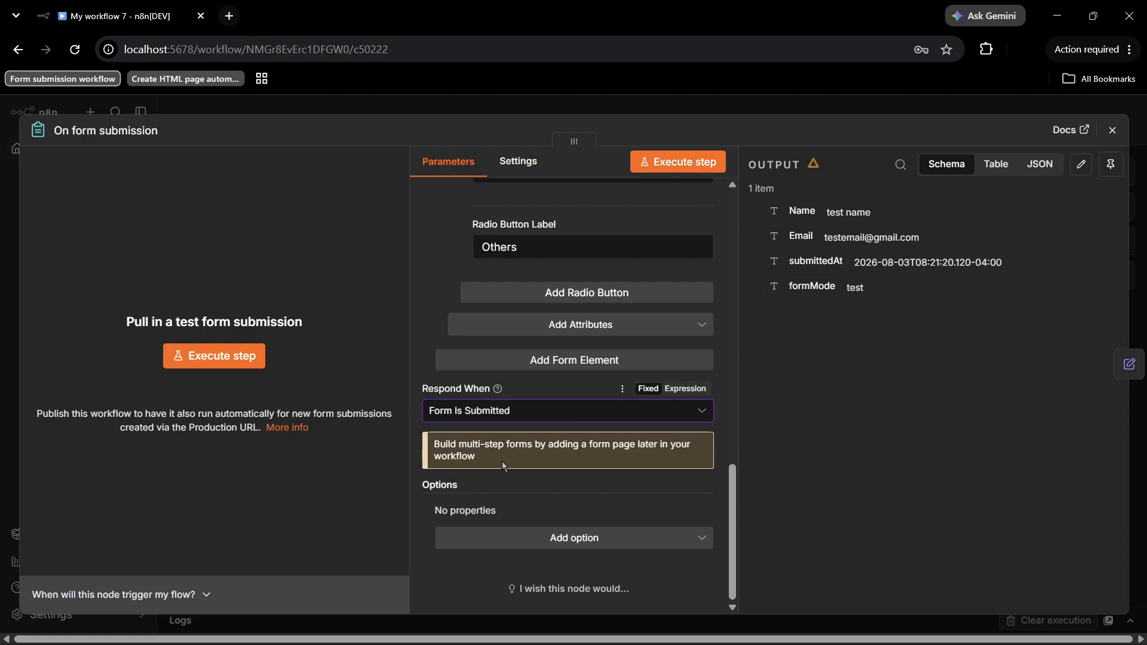
click(443, 415)
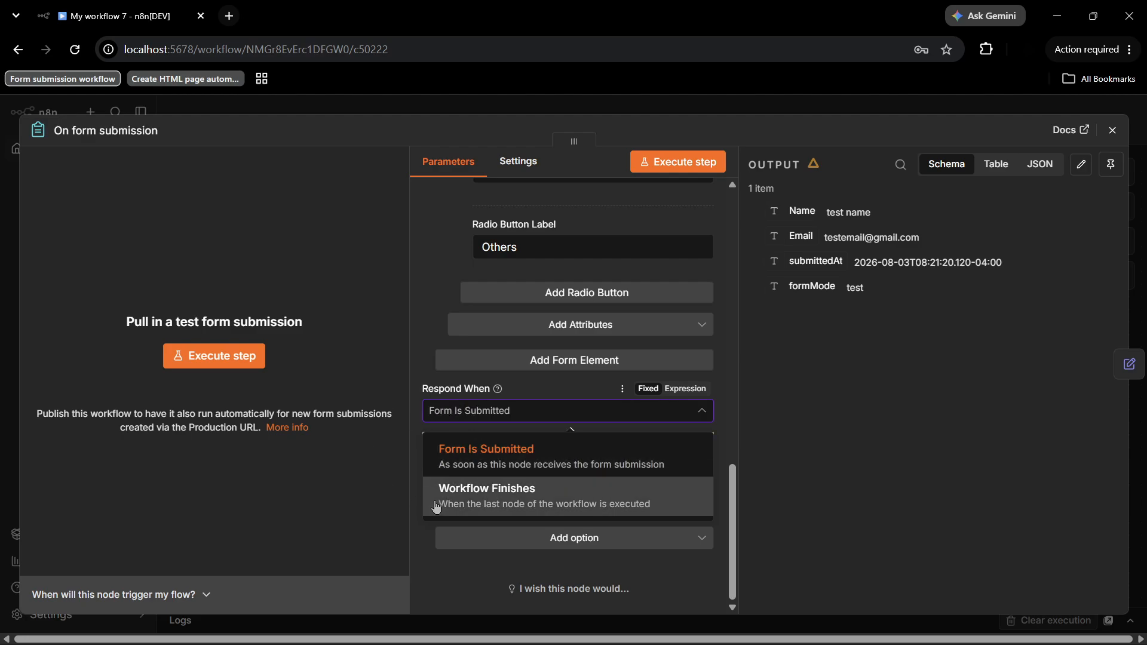
click(445, 467)
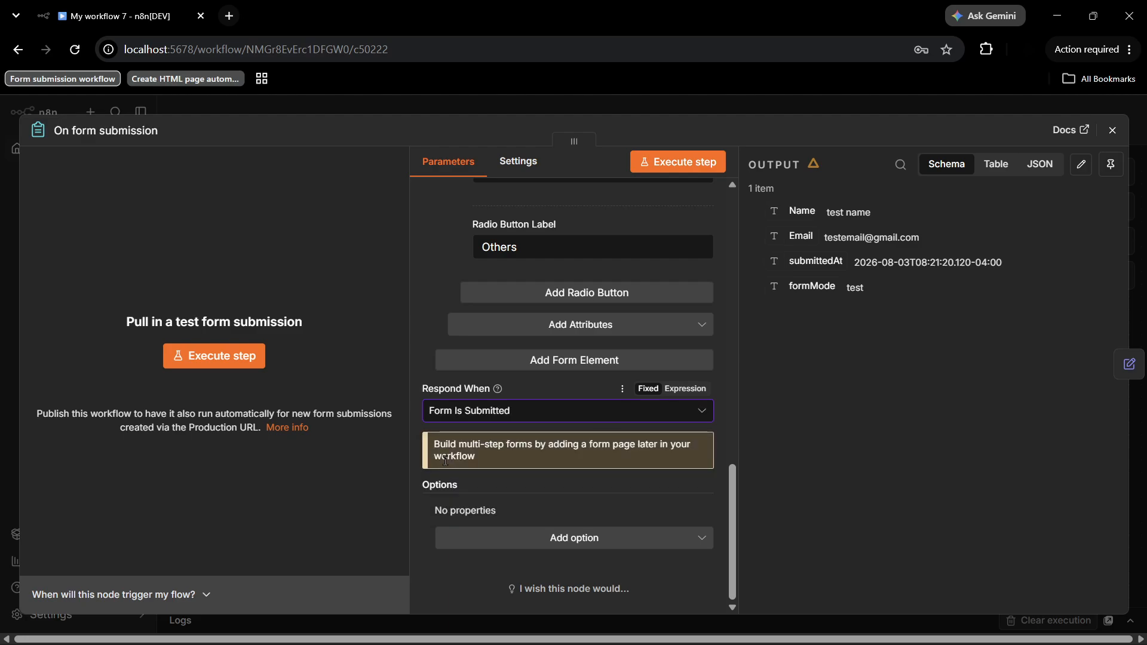
Examine the extra options that can be added to the form trigger without adding any.
click(512, 538)
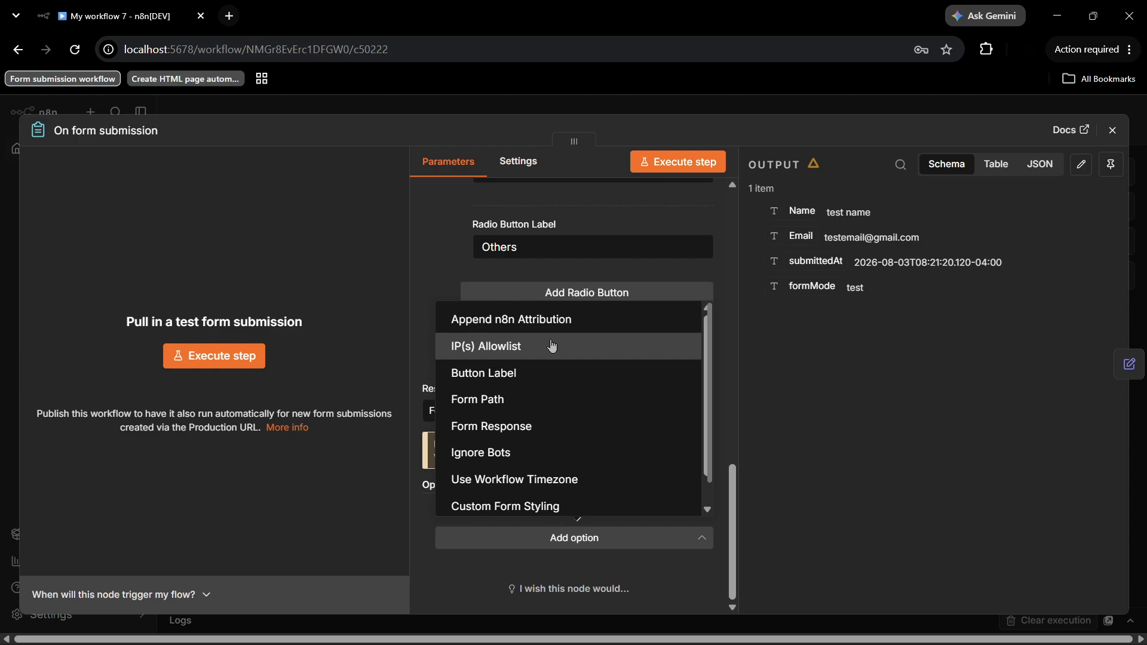
scroll(552, 346, down, 1)
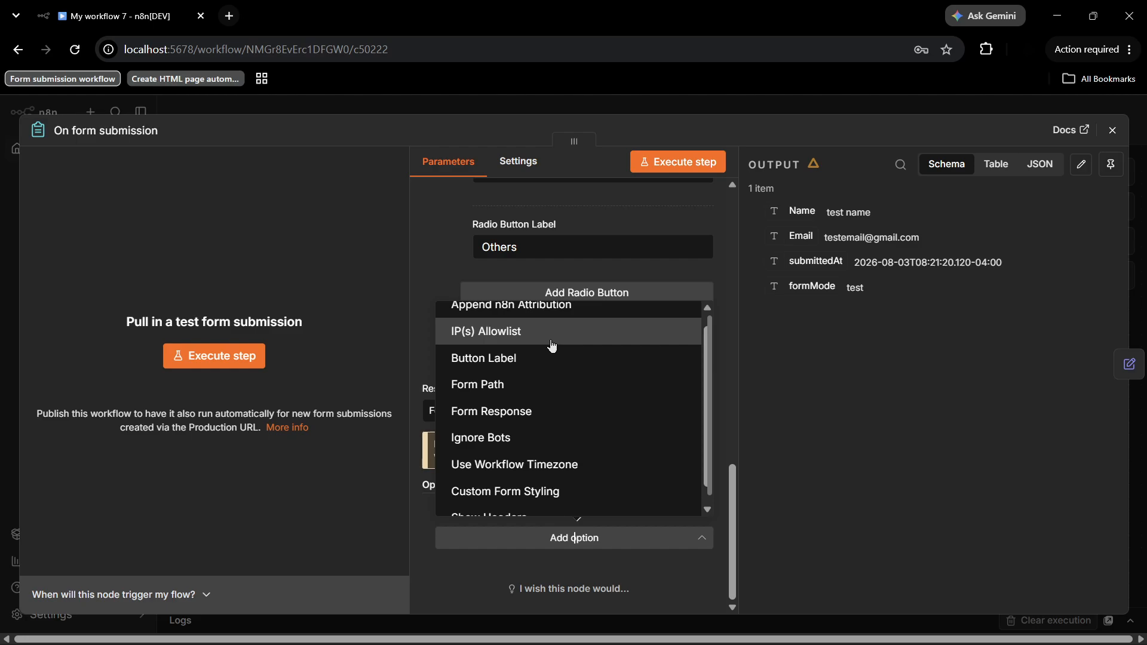
scroll(552, 346, down, 1)
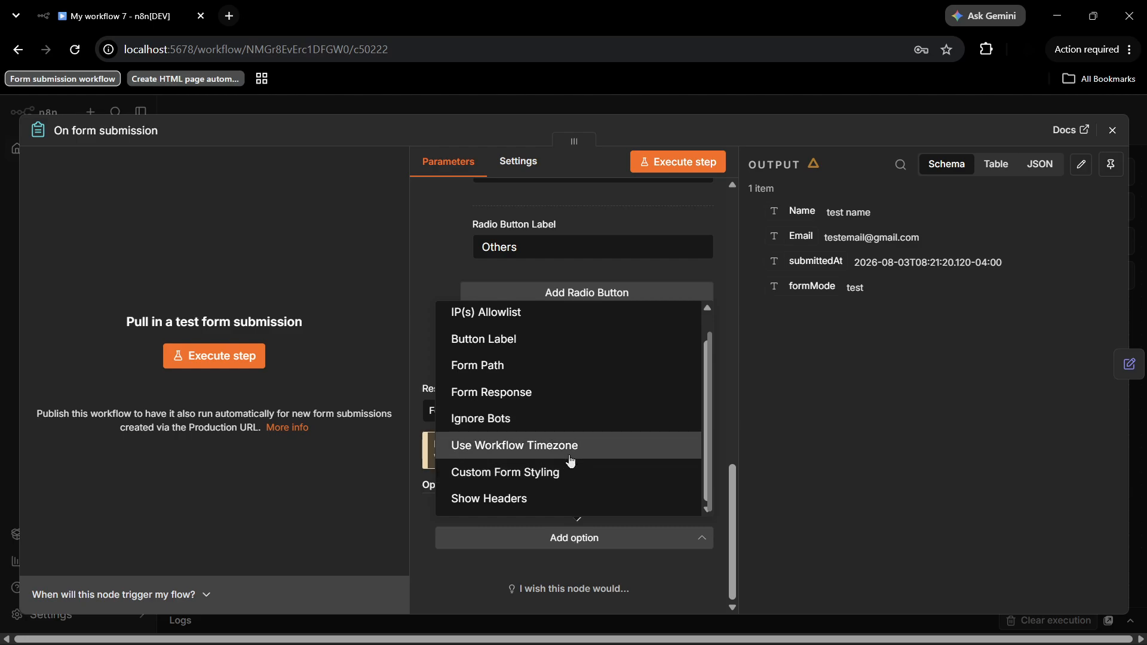
click(479, 553)
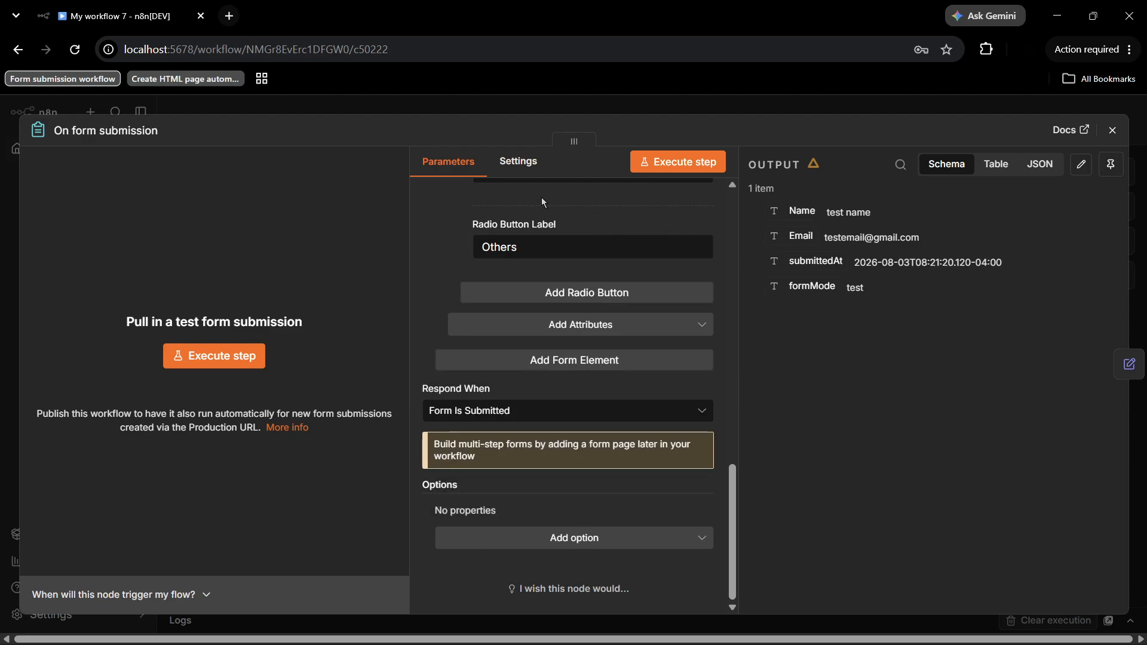
Review the form trigger's node settings, including the On Error choices, and return to the canvas.
click(519, 162)
scroll(474, 219, up, 1)
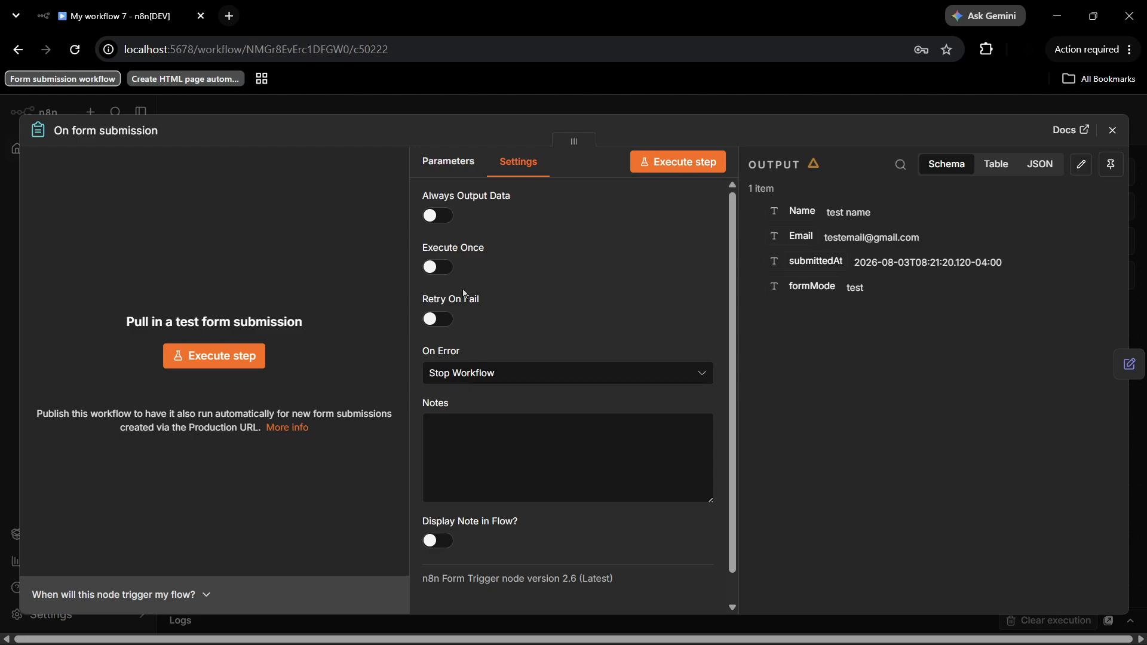
scroll(477, 315, down, 1)
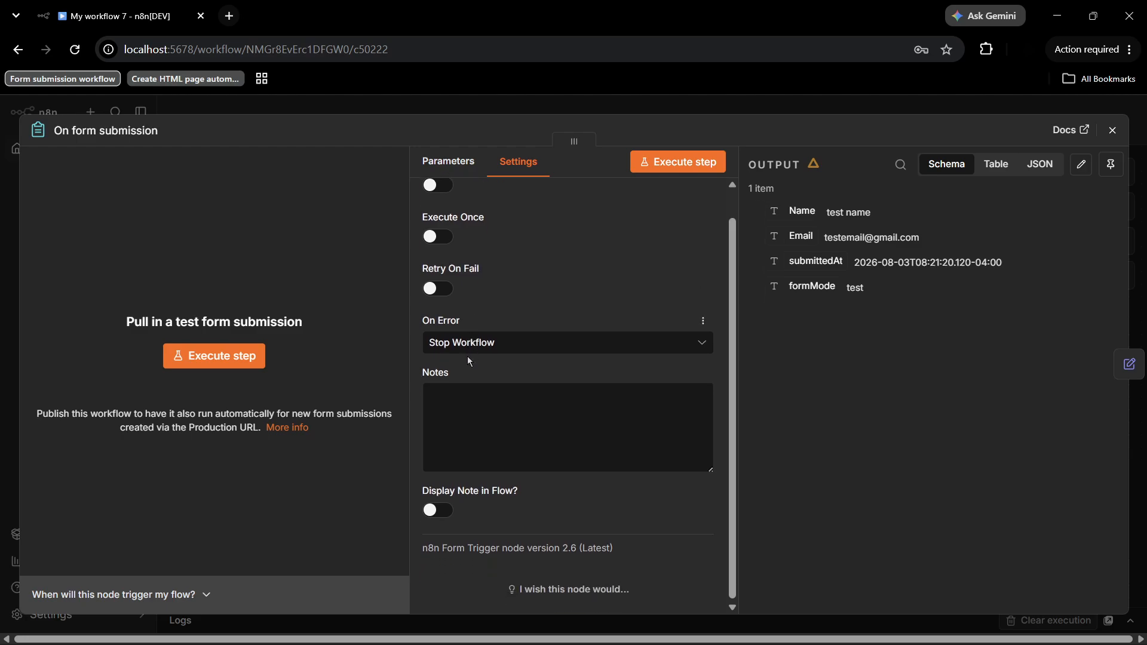
click(493, 354)
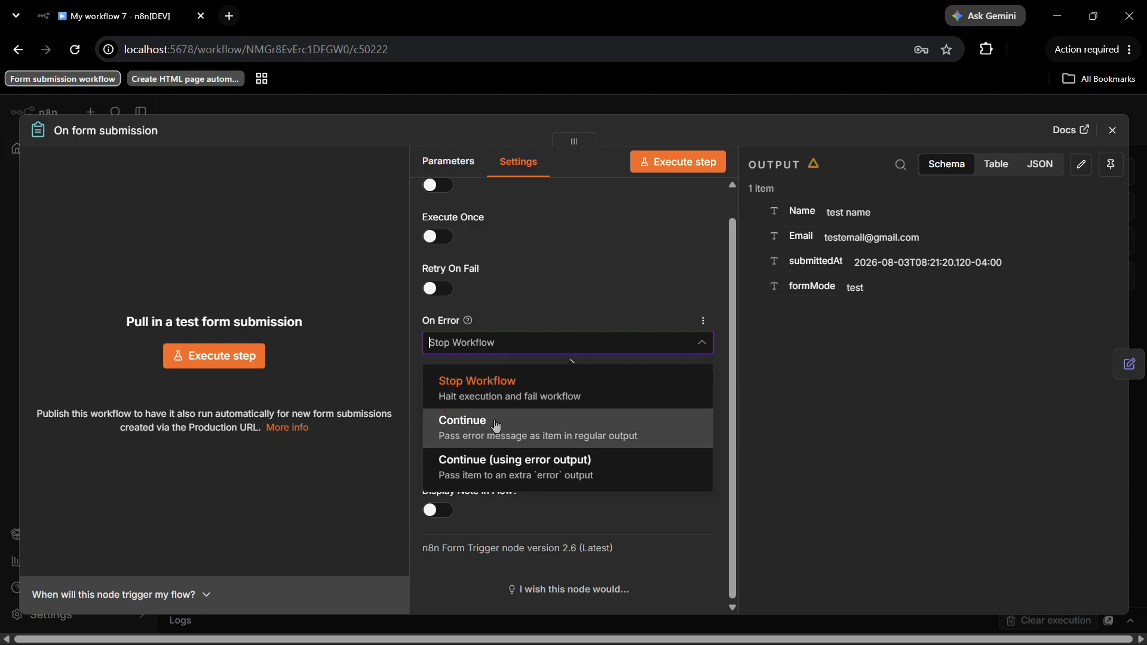
click(569, 340)
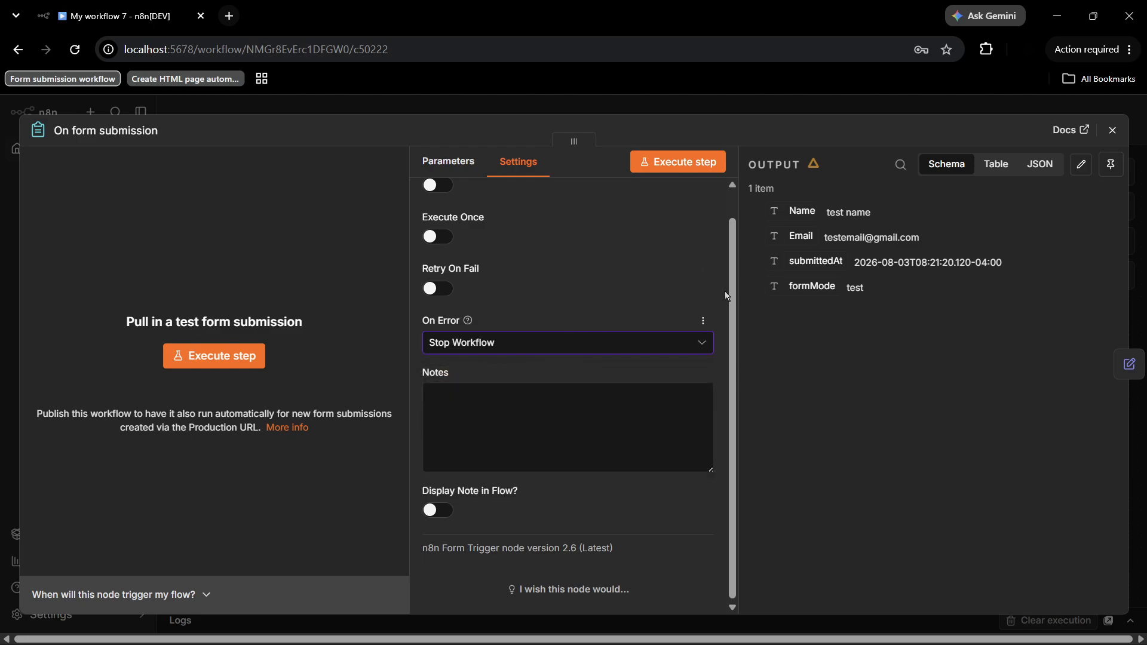
click(1113, 130)
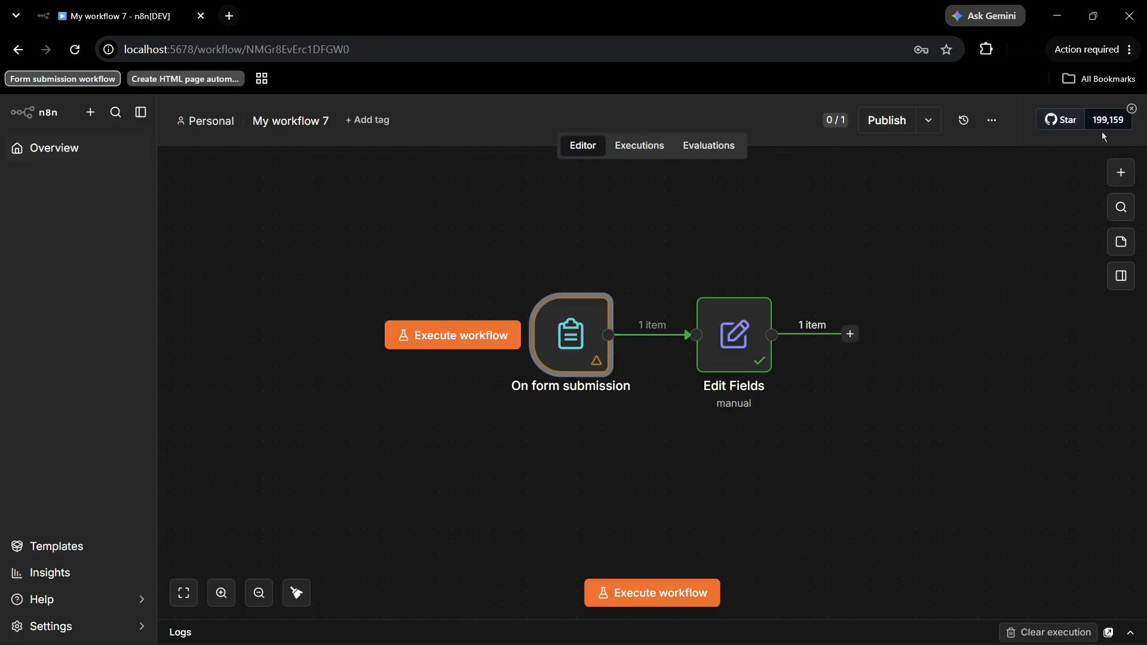
Review the greeting field mapping in the Edit Fields node and return to the canvas.
double_click(733, 346)
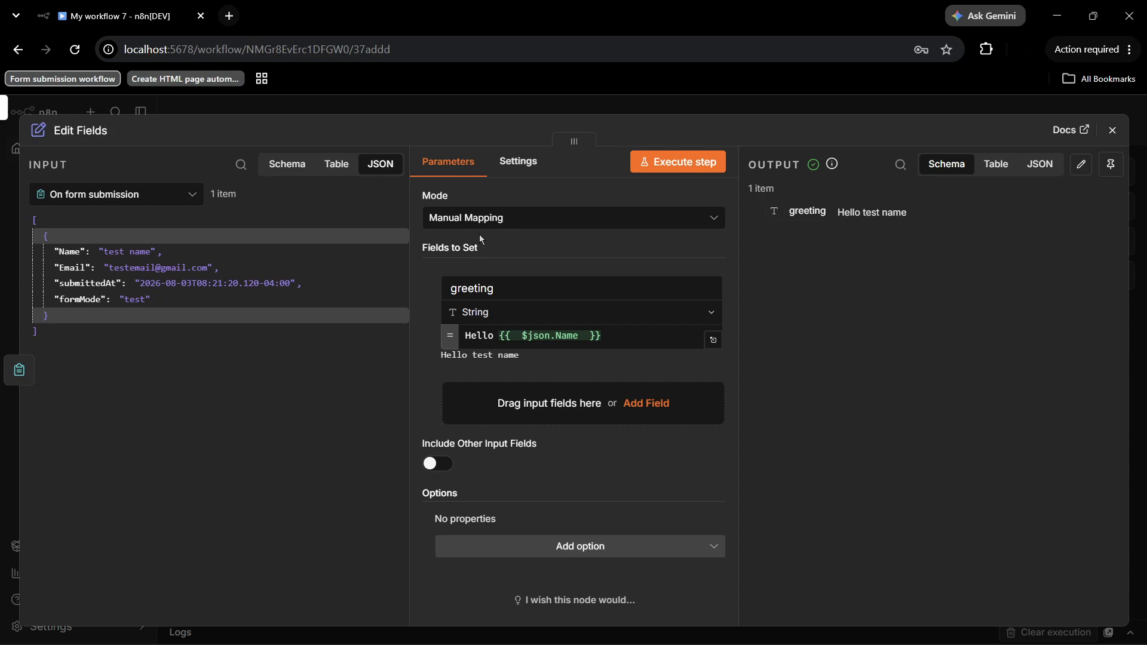
click(1113, 130)
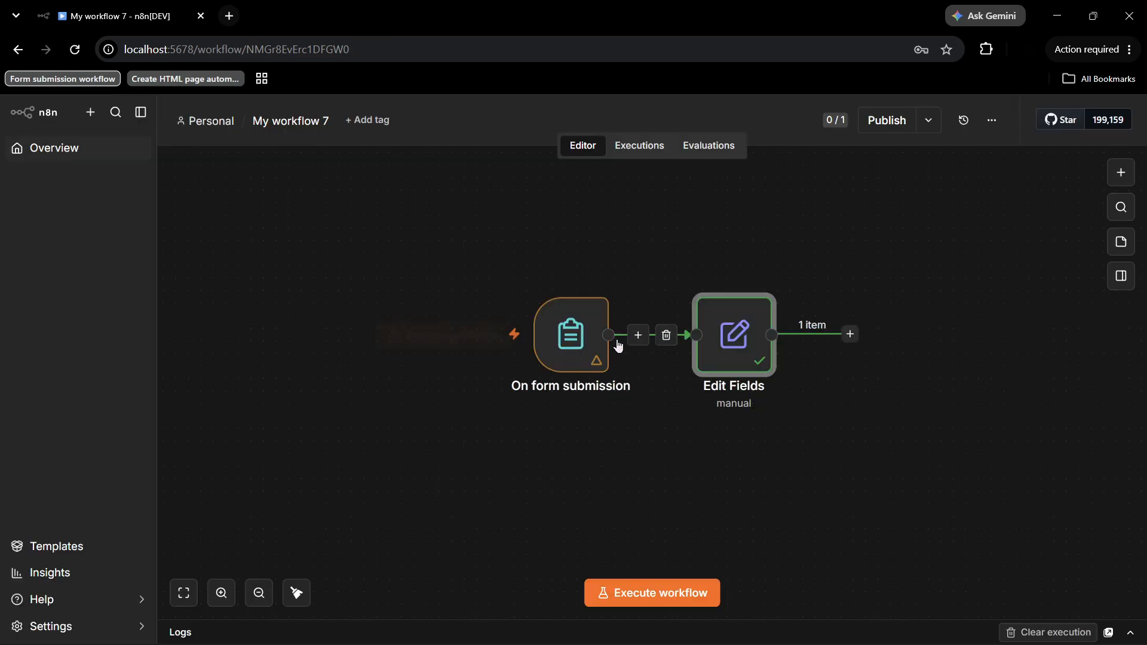
Execute the workflow, try the Male and Female radio buttons in the test form, and close the form without submitting it.
click(646, 593)
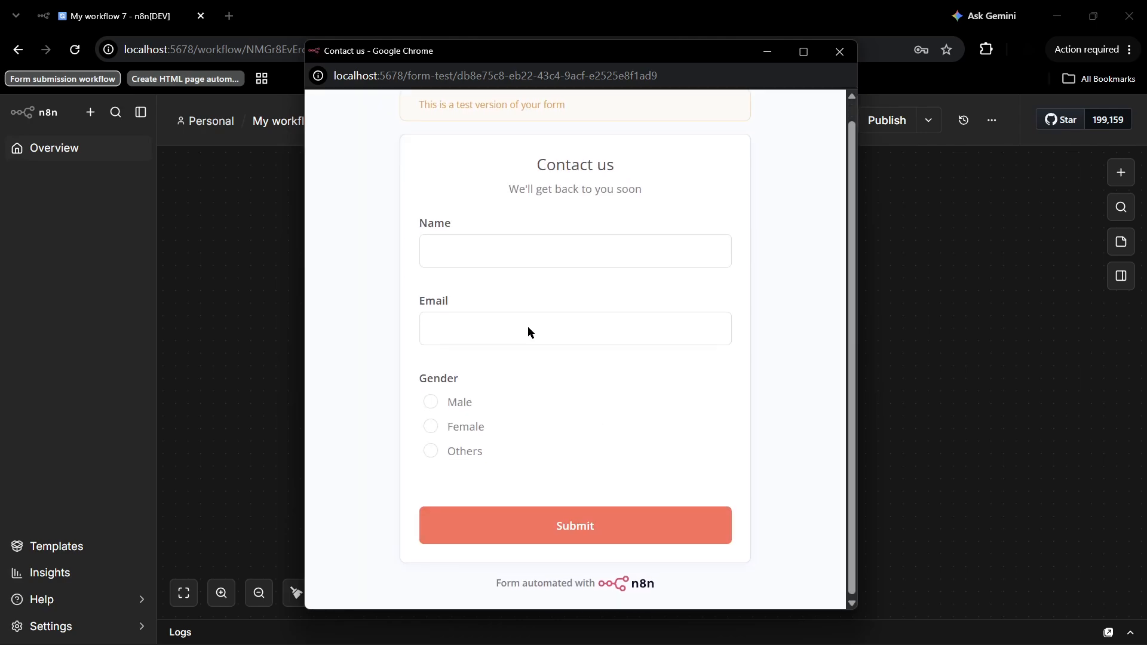
click(430, 422)
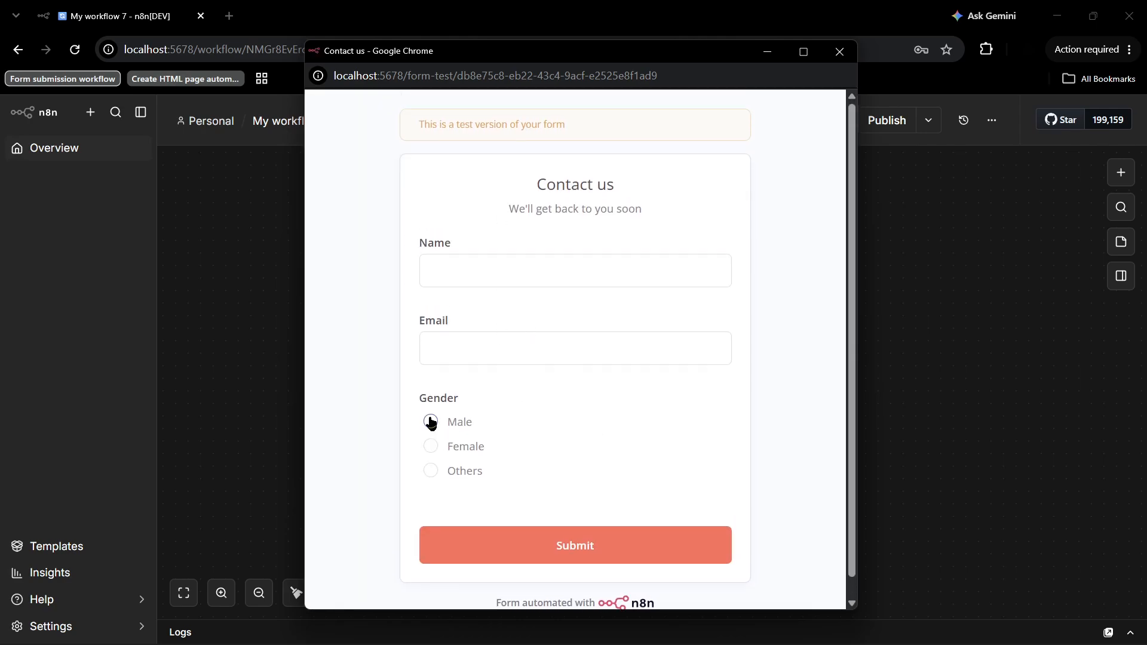
click(433, 445)
click(432, 422)
scroll(501, 432, down, 1)
scroll(501, 432, up, 1)
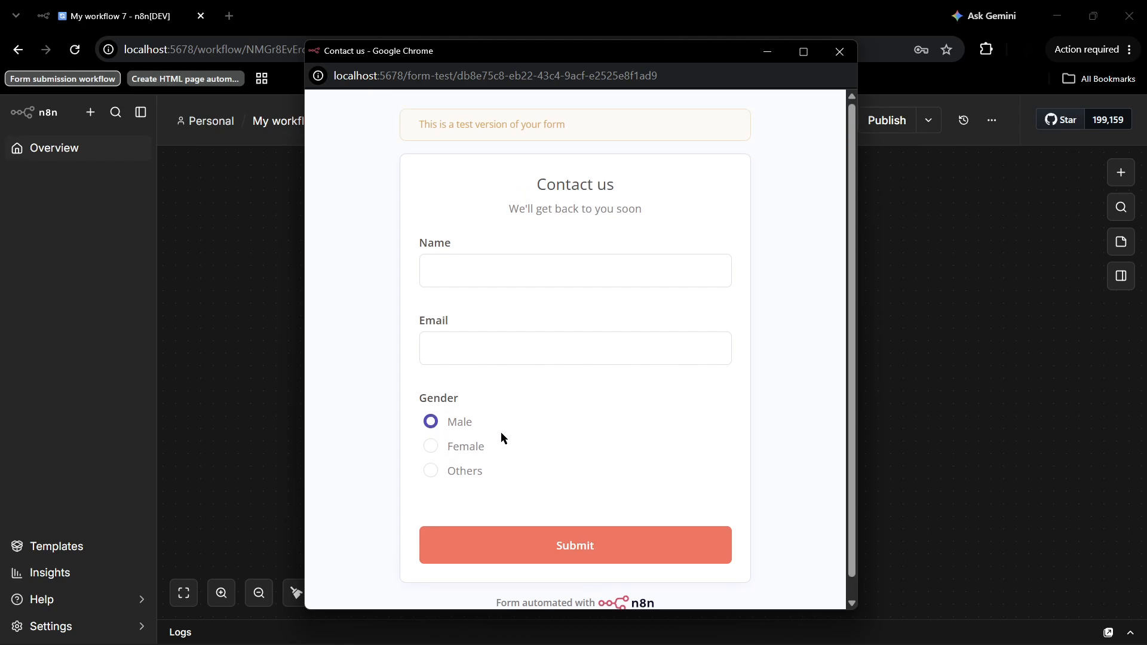
click(840, 52)
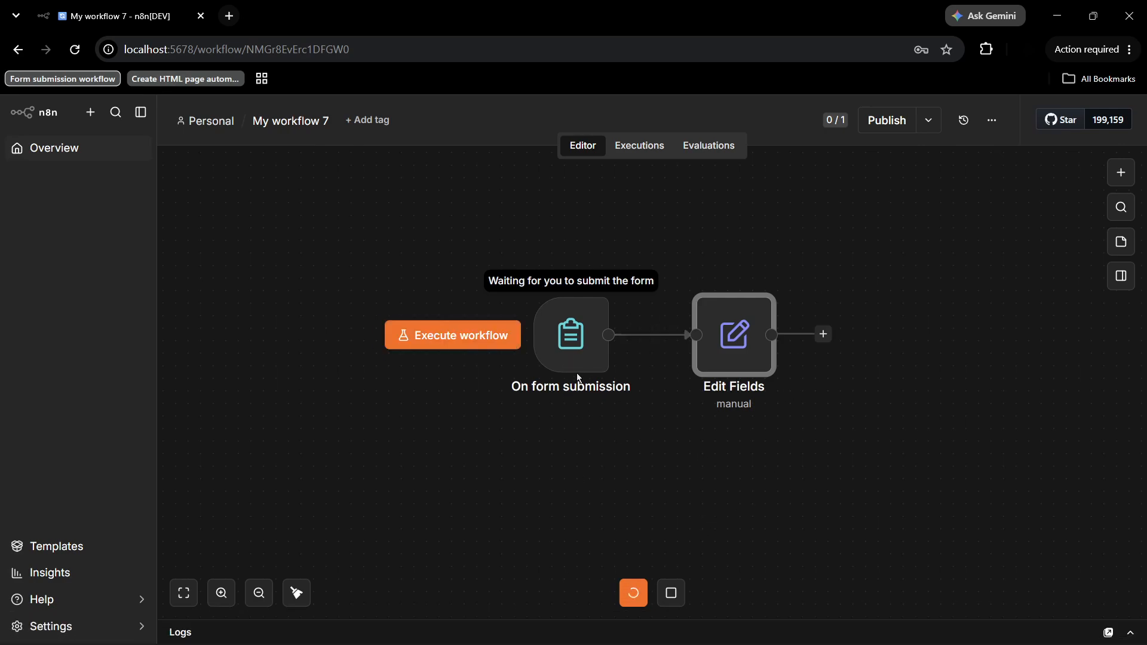
Stop the On form submission node from listening for a test submission and return to the canvas.
double_click(565, 338)
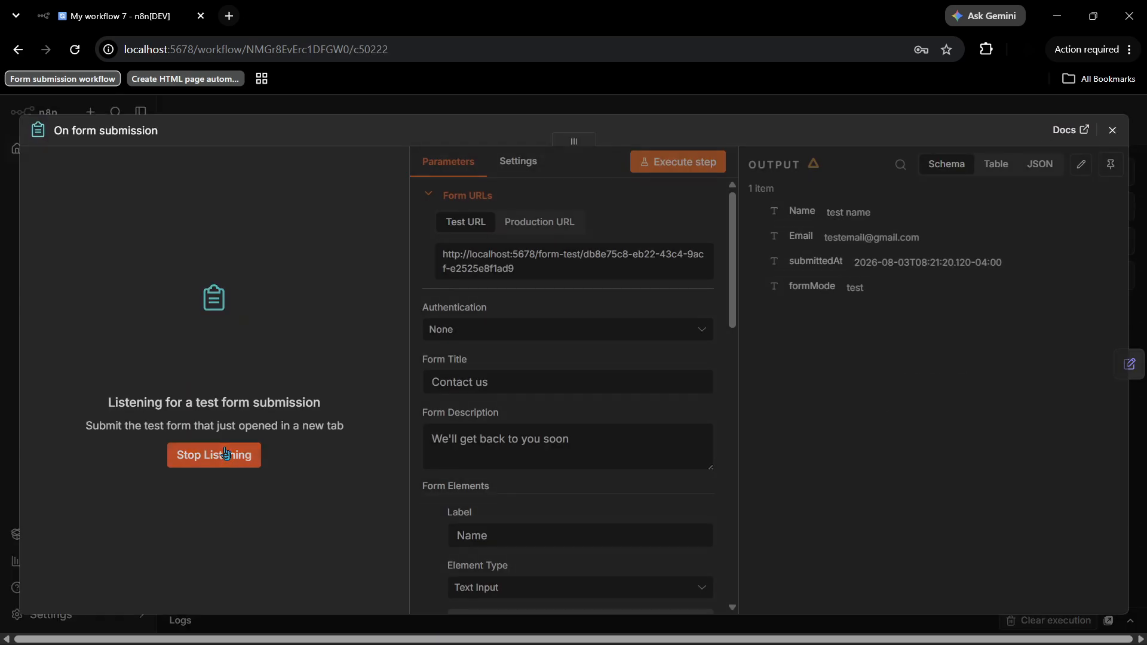
click(1114, 129)
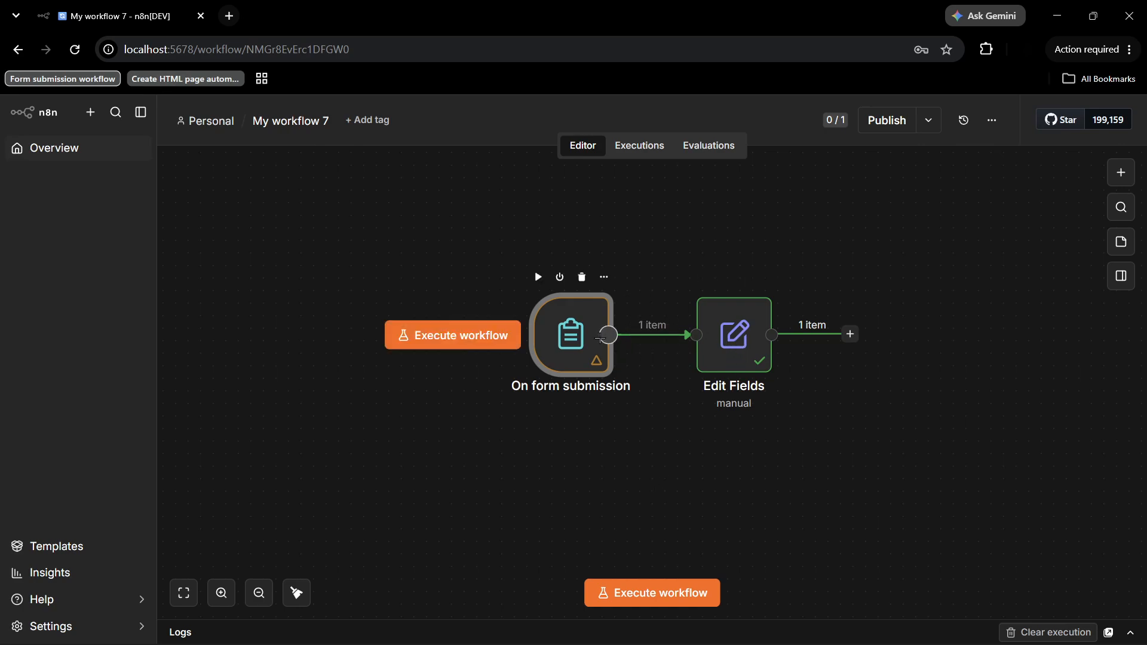
Delete the On form submission and Edit Fields nodes from the workflow.
click(584, 278)
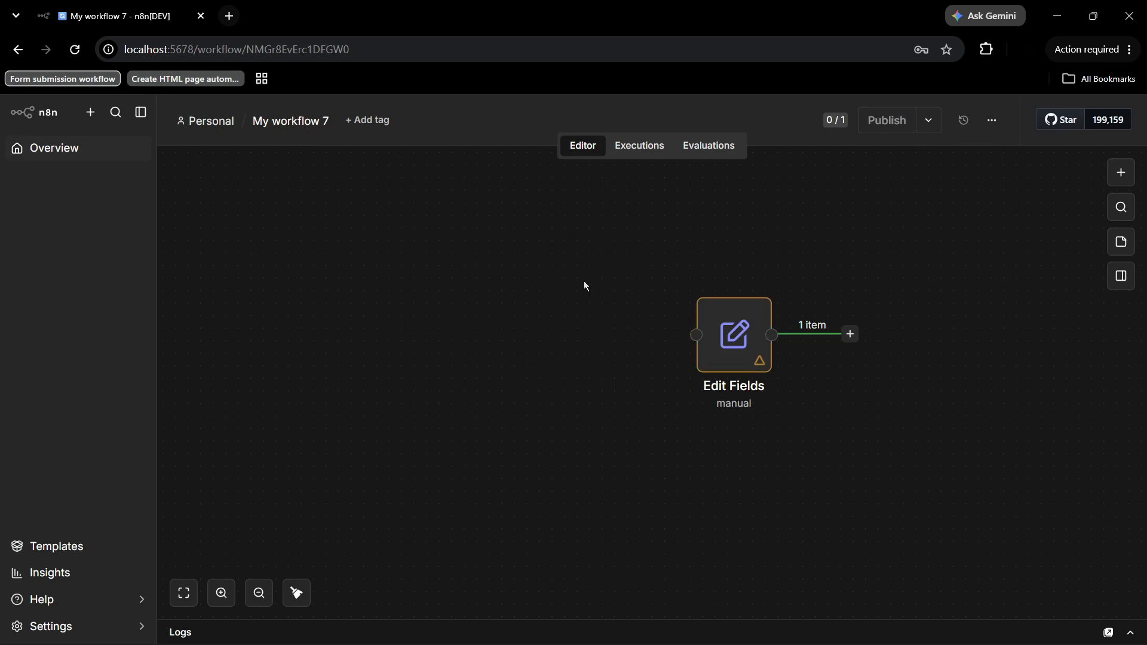
click(745, 276)
Search the trigger nodes for "form" and add the n8n Form trigger On new n8n Form event as the first step.
click(577, 336)
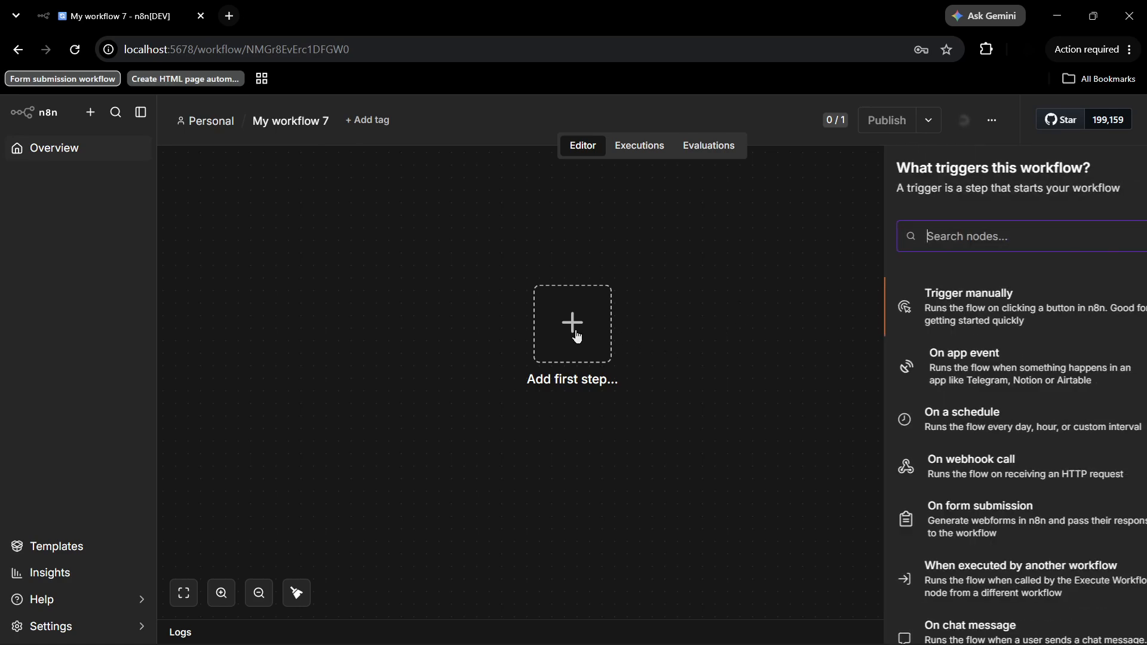
scroll(980, 418, down, 1)
scroll(989, 433, up, 1)
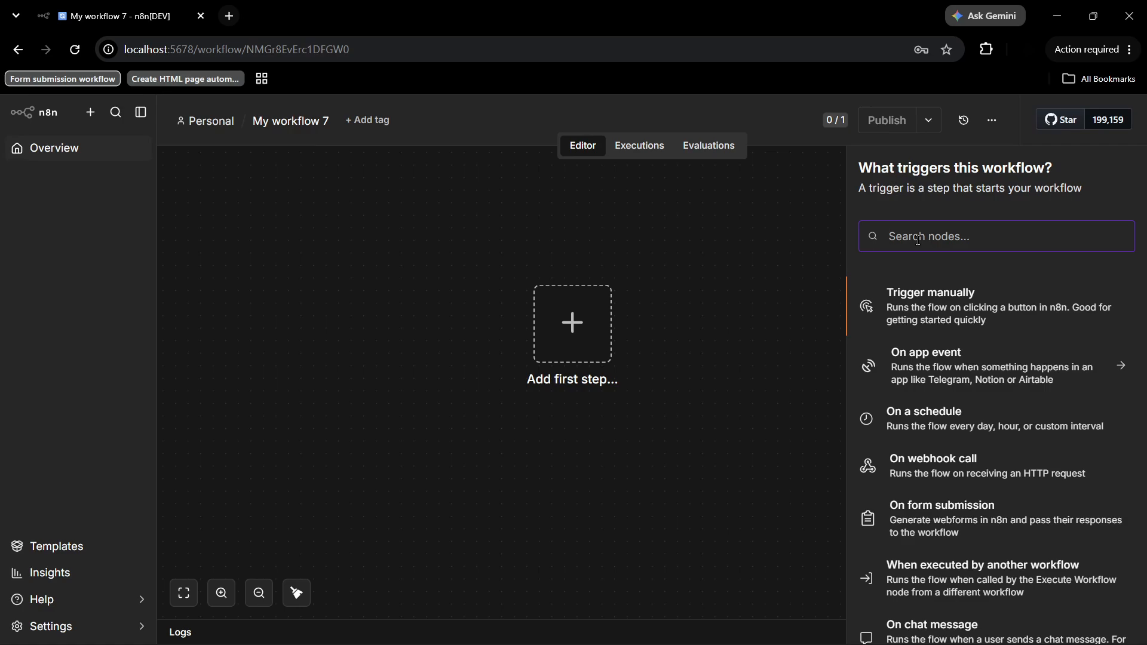
text(form)
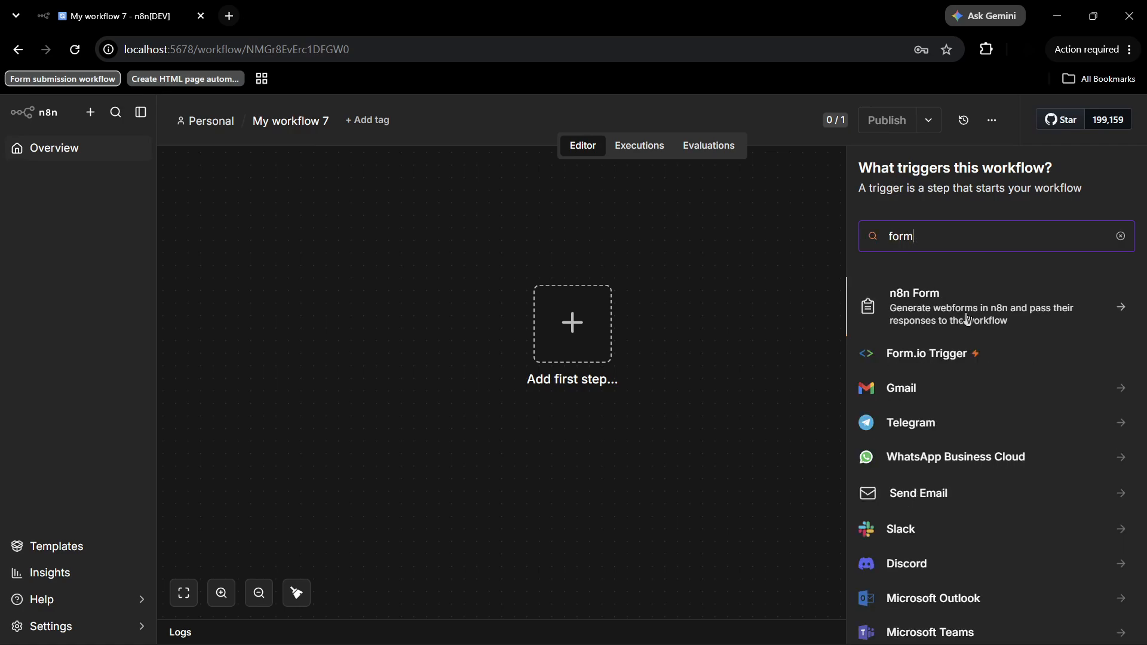
scroll(971, 383, down, 1)
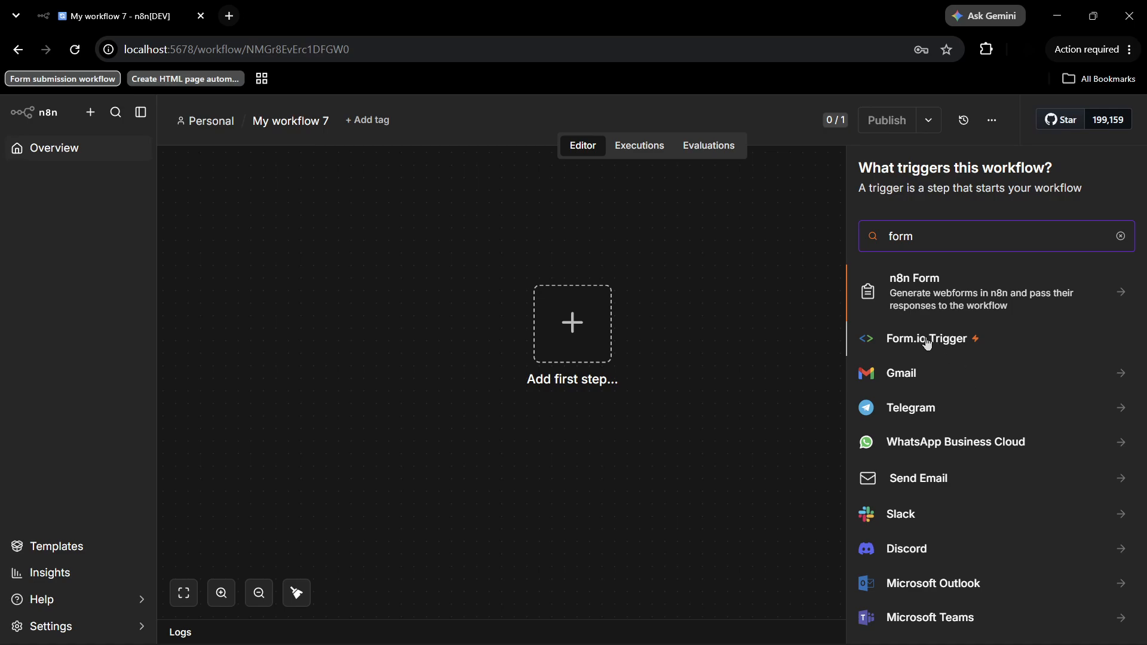
click(953, 305)
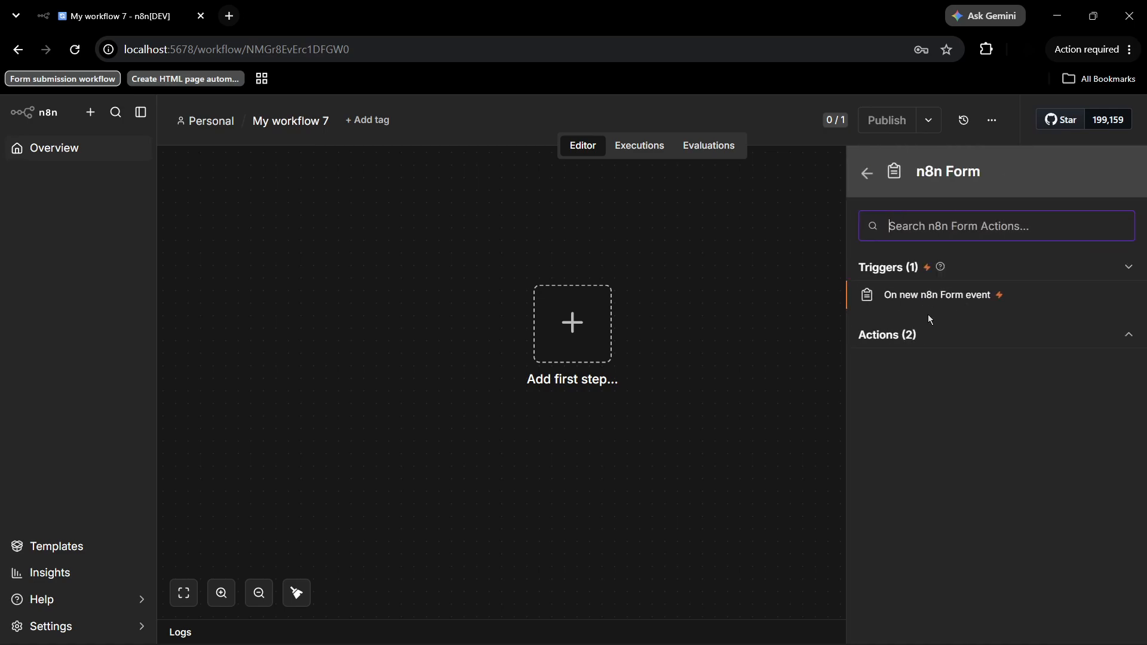
click(955, 307)
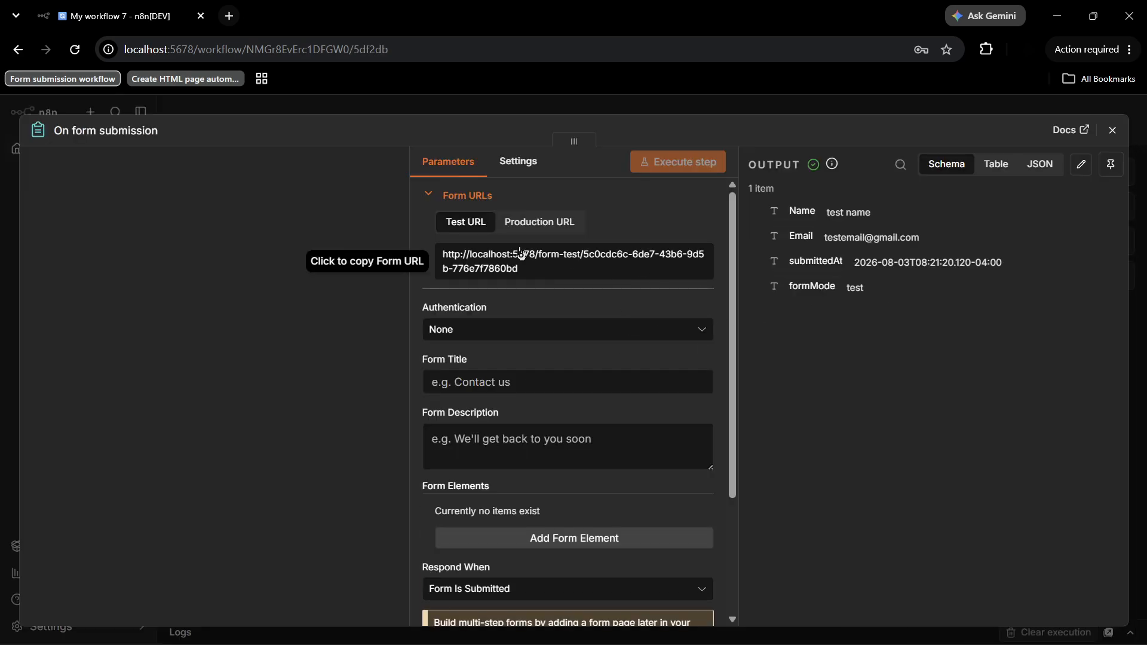
Review the new form trigger's parameters and return to the canvas.
scroll(529, 310, down, 3)
scroll(556, 298, up, 3)
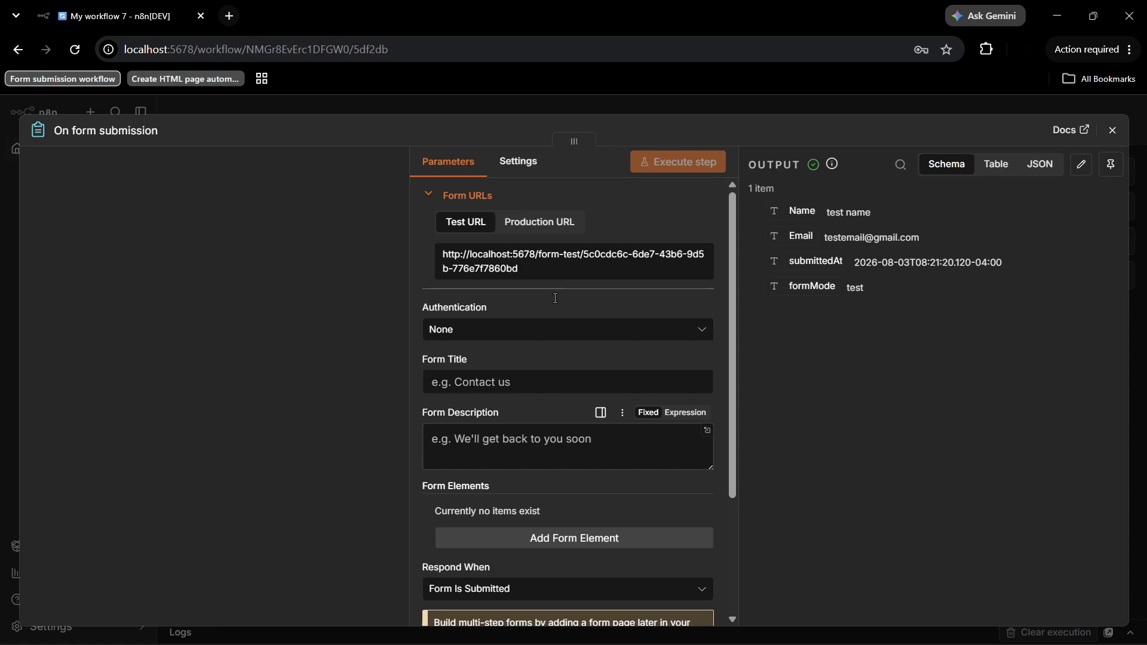
click(1113, 130)
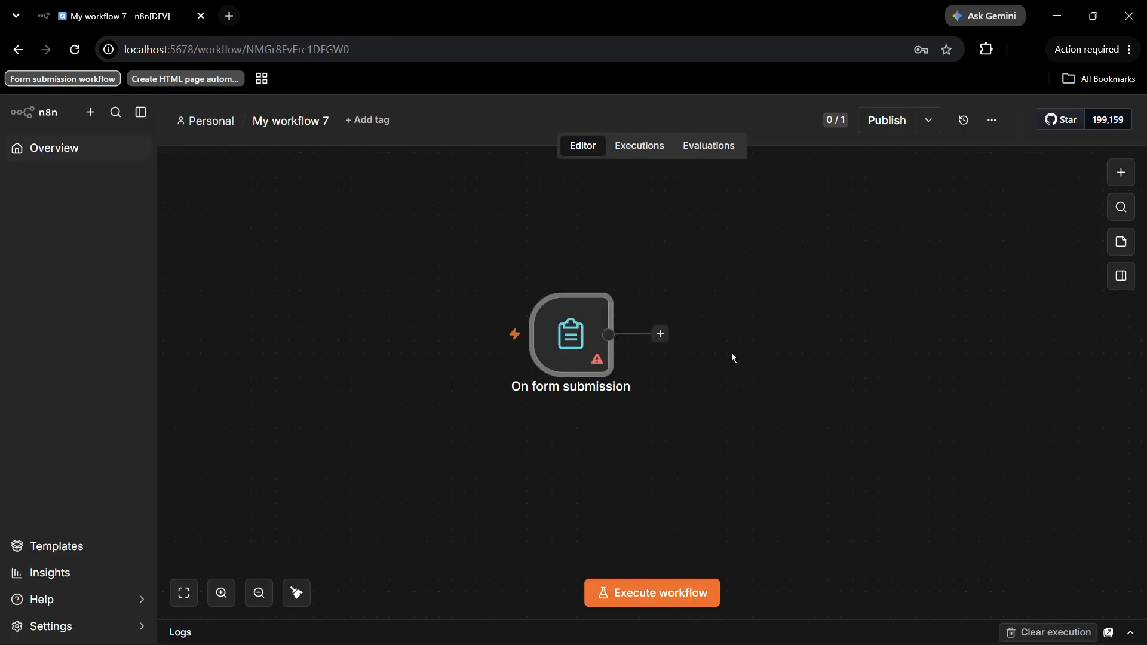
key(alt+Tab)
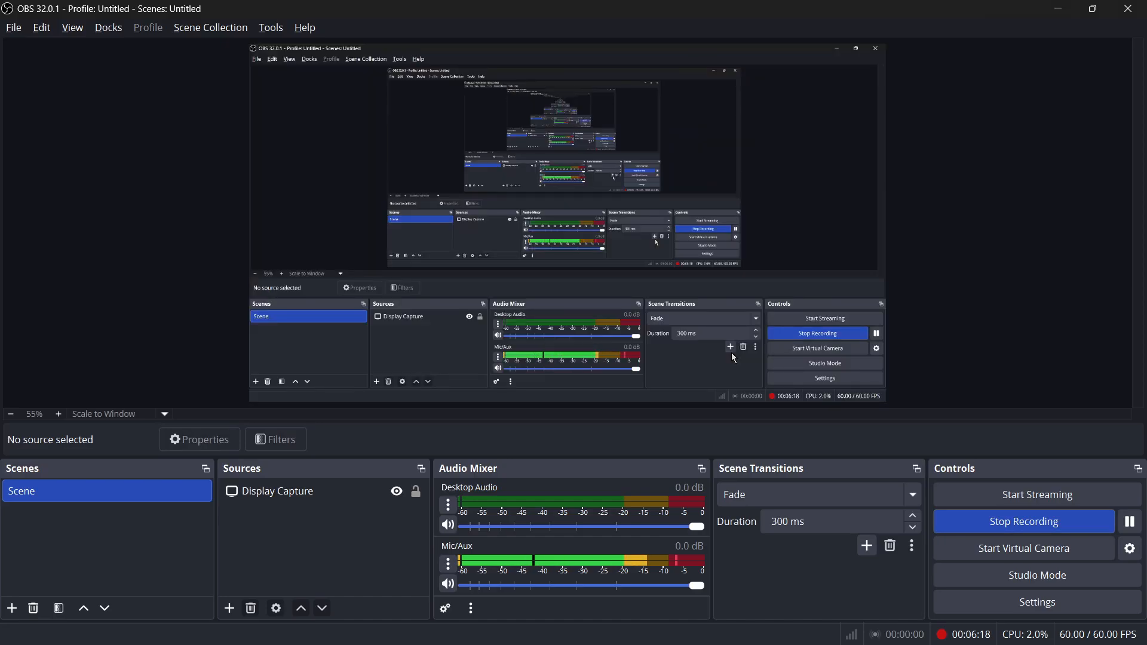